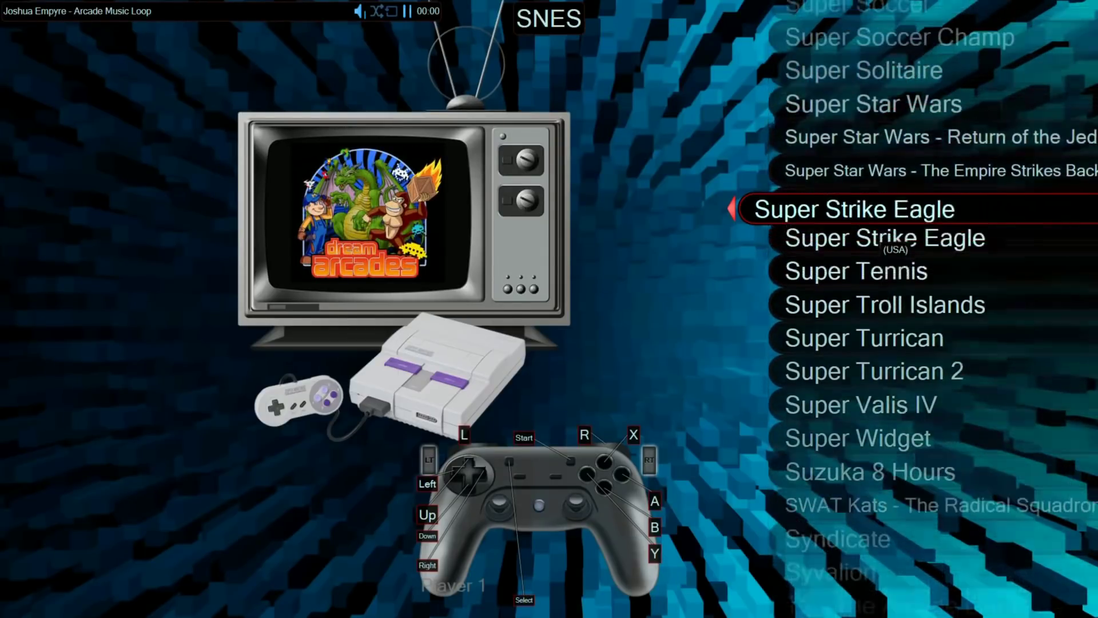
key("Up")
key("Up")
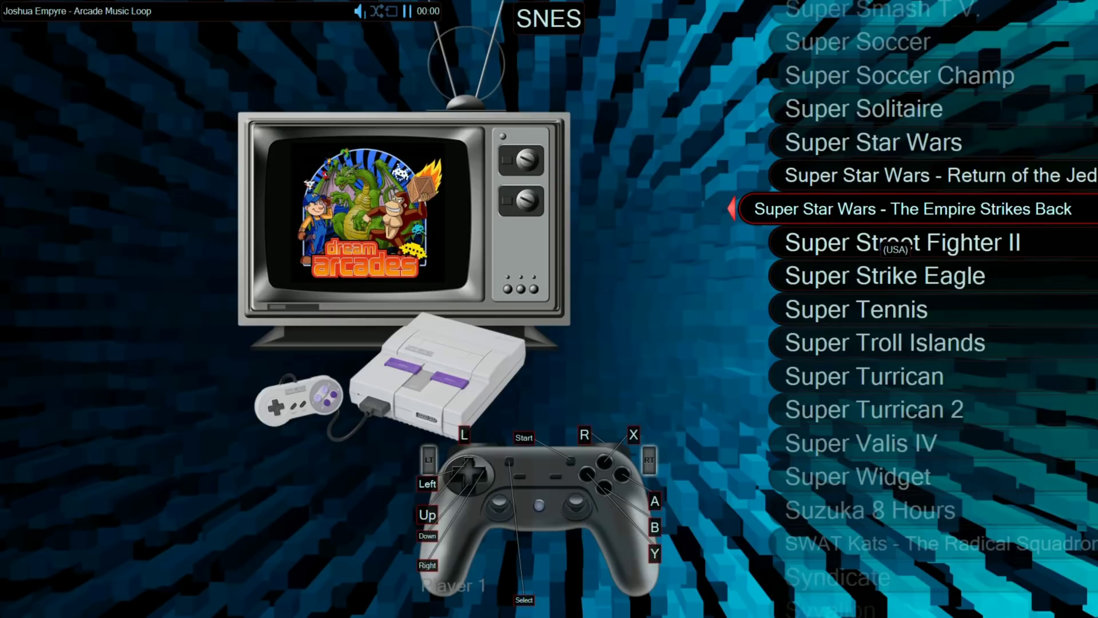
Step through the SNES games around Super Strike Eagle toward Super Tennis.
key("Down")
key("Down")
key("Down")
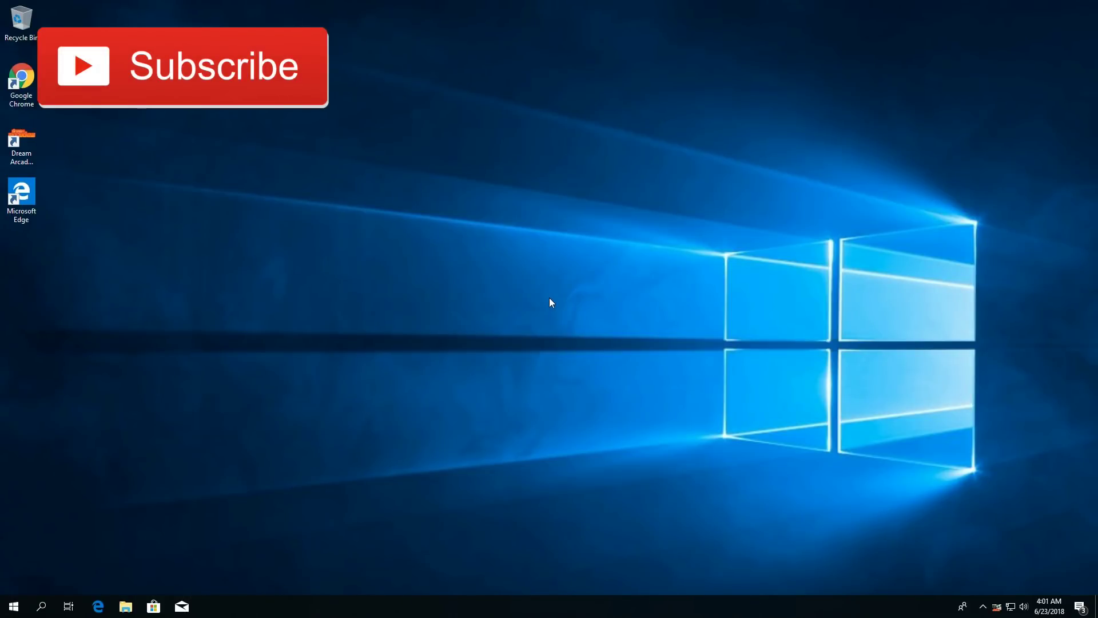
Quick-format the SDXC card in F: as exFAT, accept the erase warning, and close the window.
left_click(586, 313)
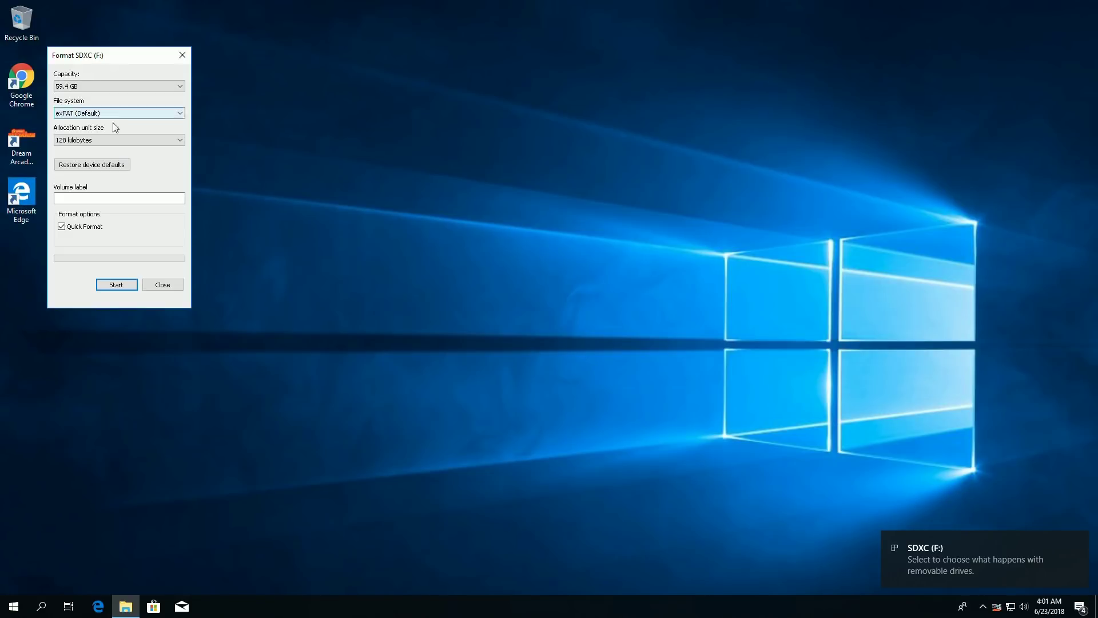
left_click(93, 113)
left_click(94, 113)
left_click(123, 286)
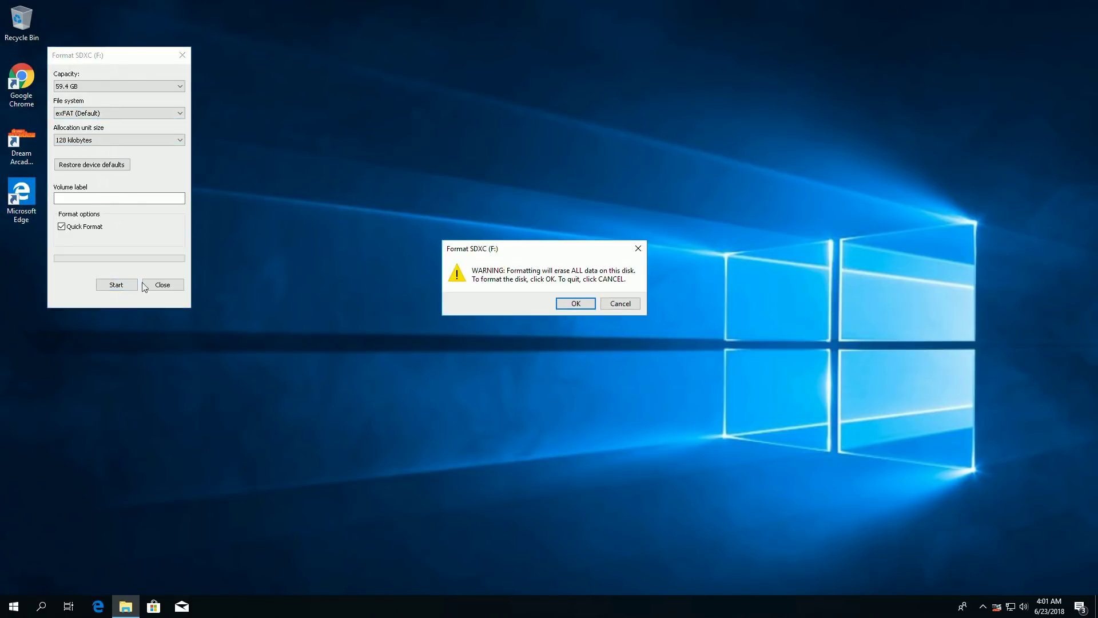
left_click(579, 303)
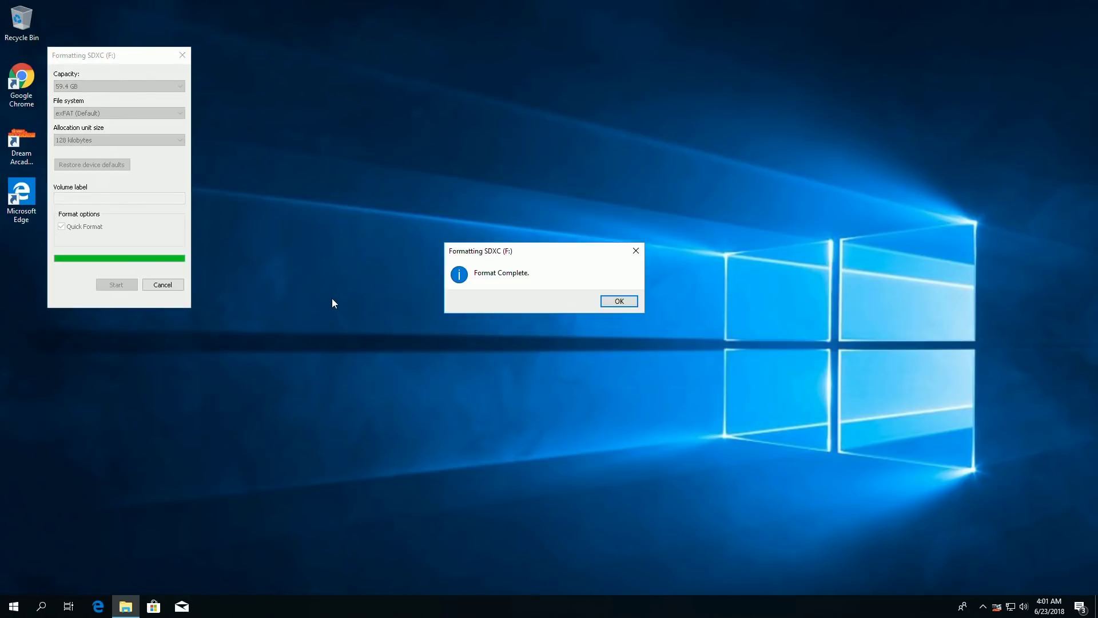
left_click(620, 301)
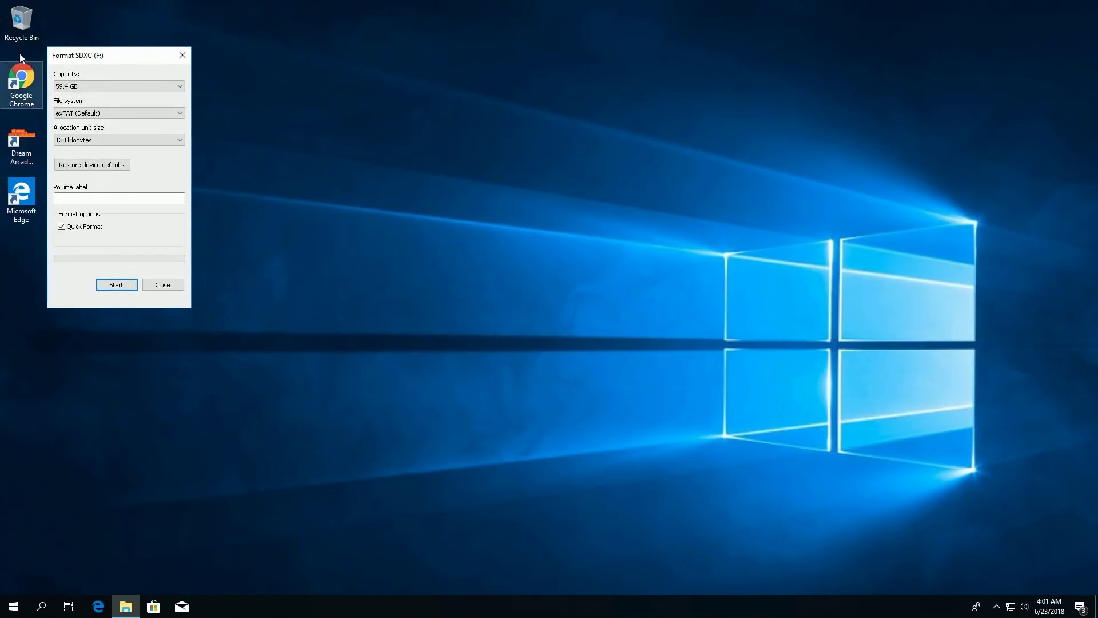
left_click(182, 56)
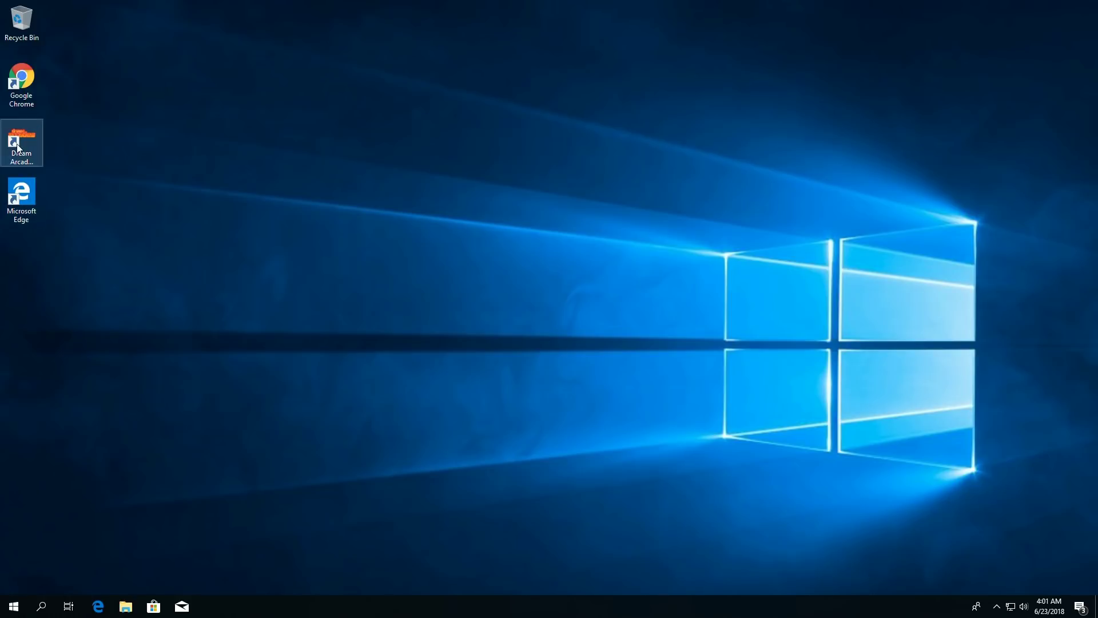
Launch the Dream Arcades Menu and set the Settings Download Location to F:\.
double_click(17, 147)
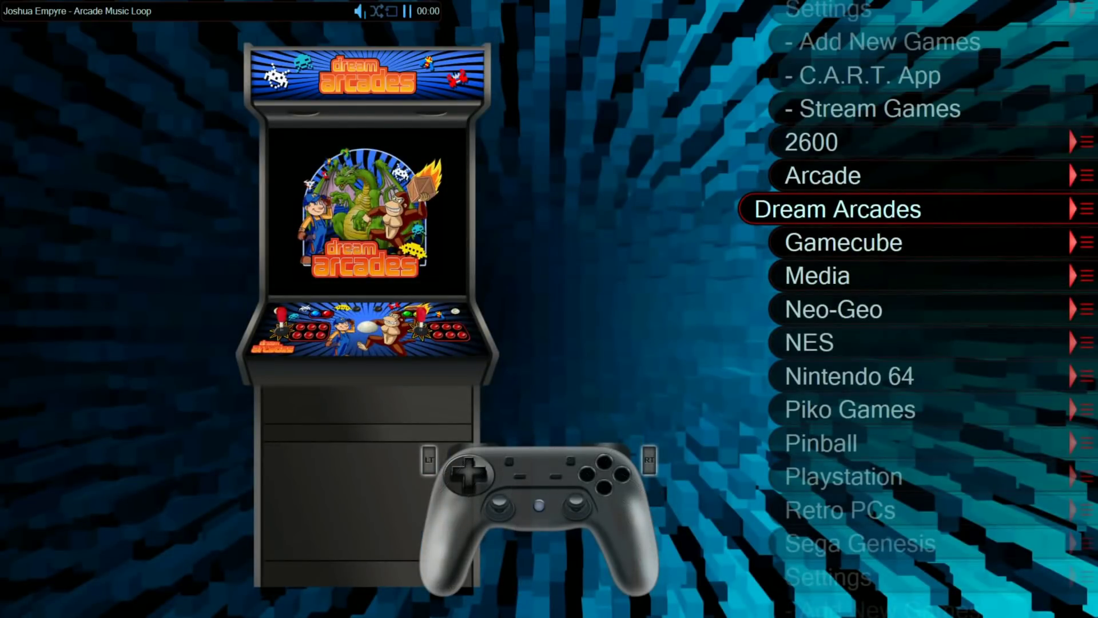
key("Up")
key("Up")
key("Up")
key("Up")
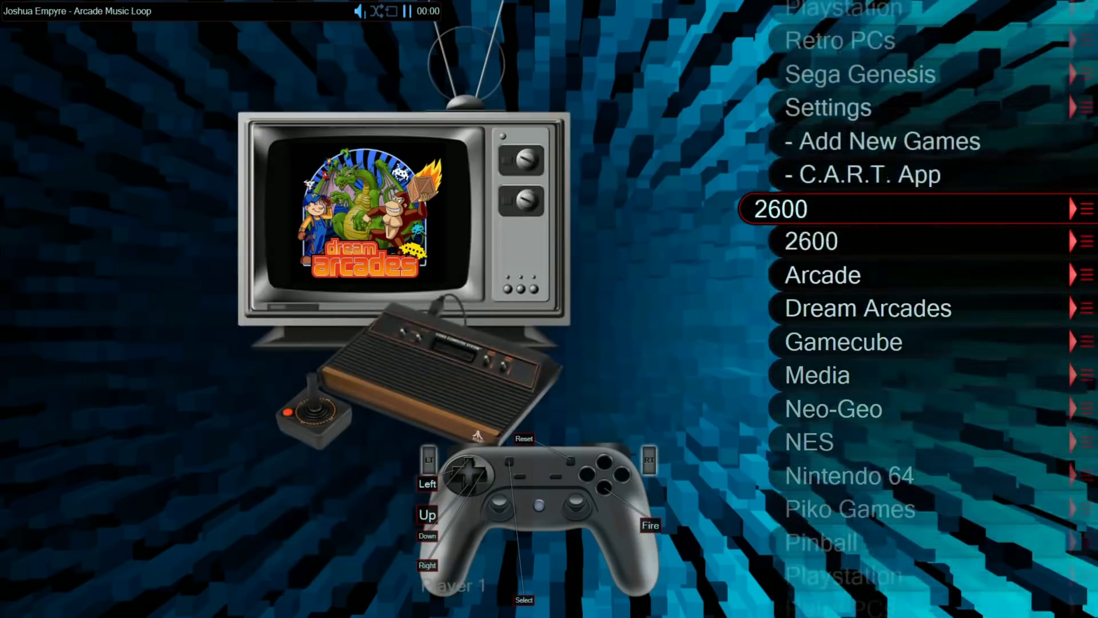
key("Up")
key("Up")
key("Up")
key("Up")
key("Up")
key("Down")
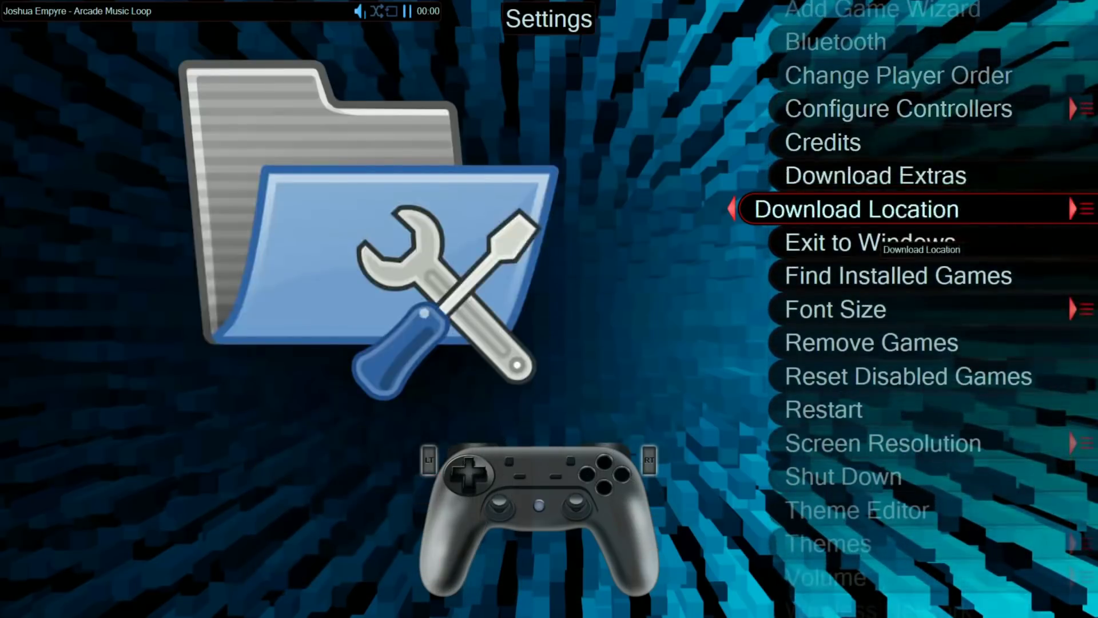
key("Right")
key("Down")
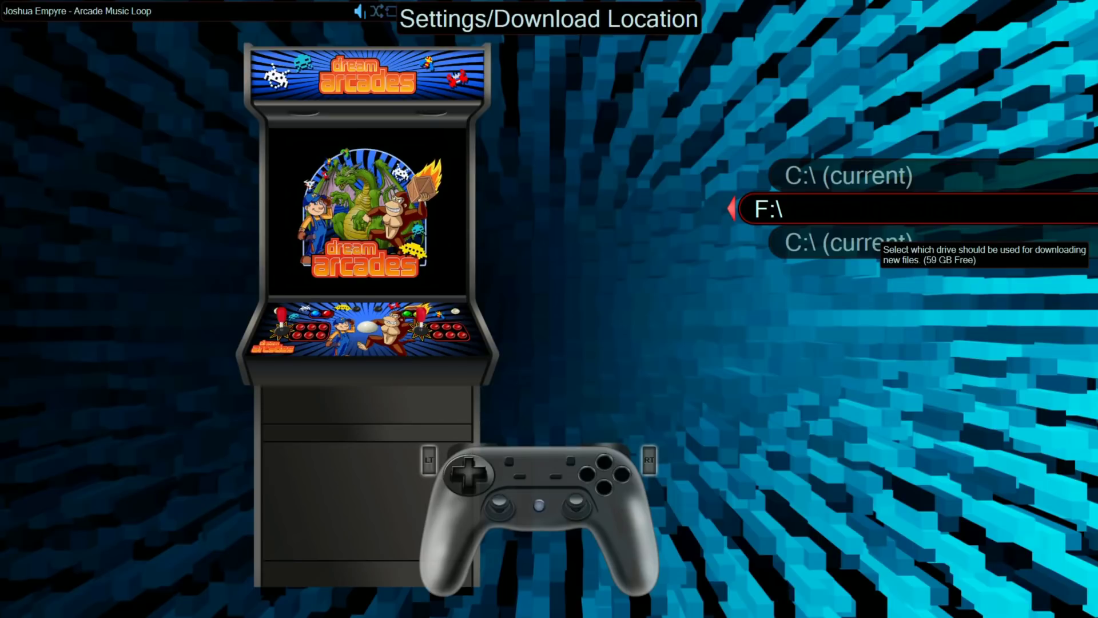
key("Return")
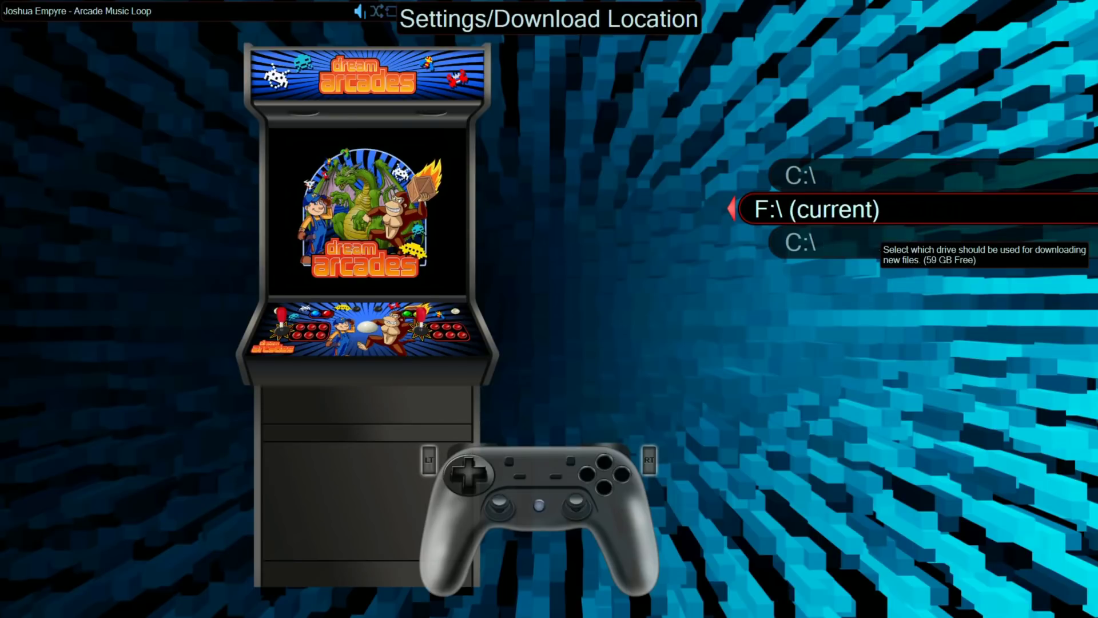
Back out of Settings to the main menu and choose Add New Games.
key("Escape")
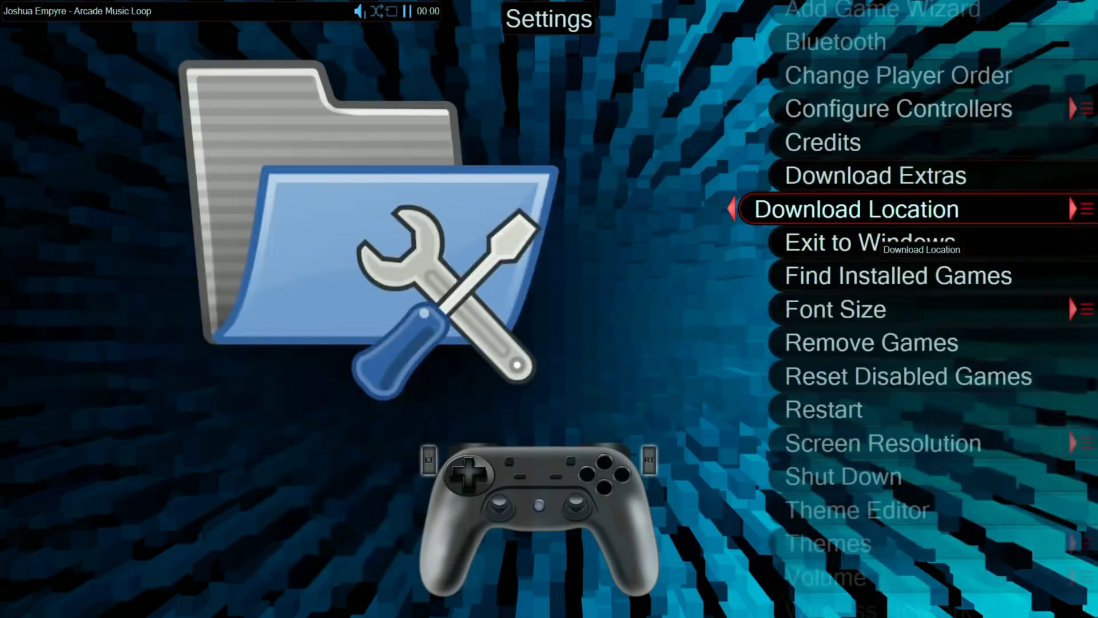
key("Up")
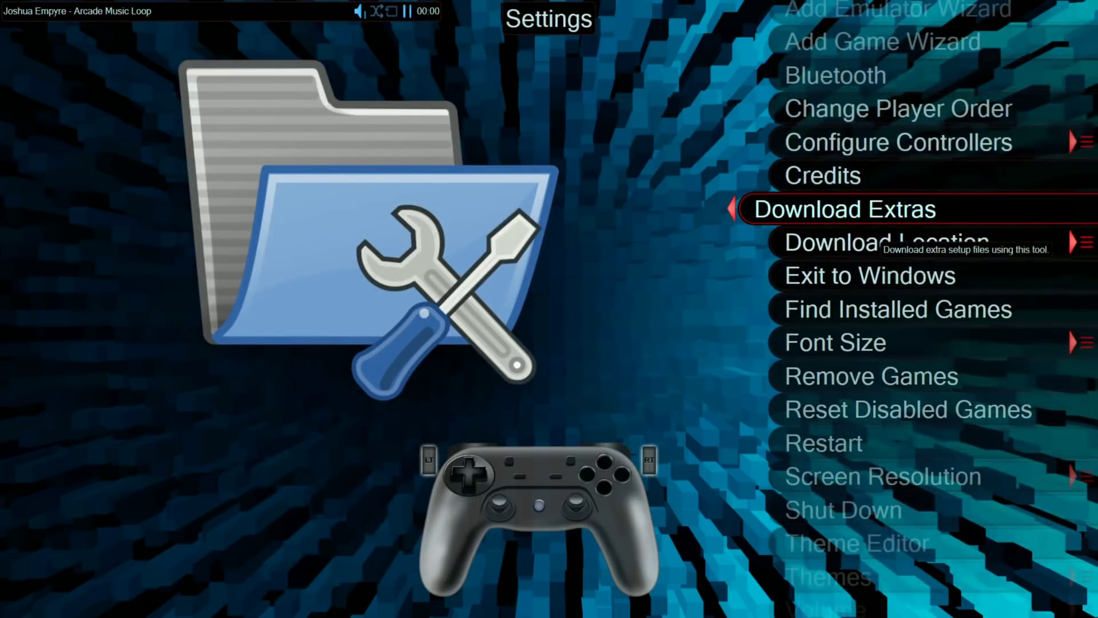
key("Down")
key("Down")
key("Escape")
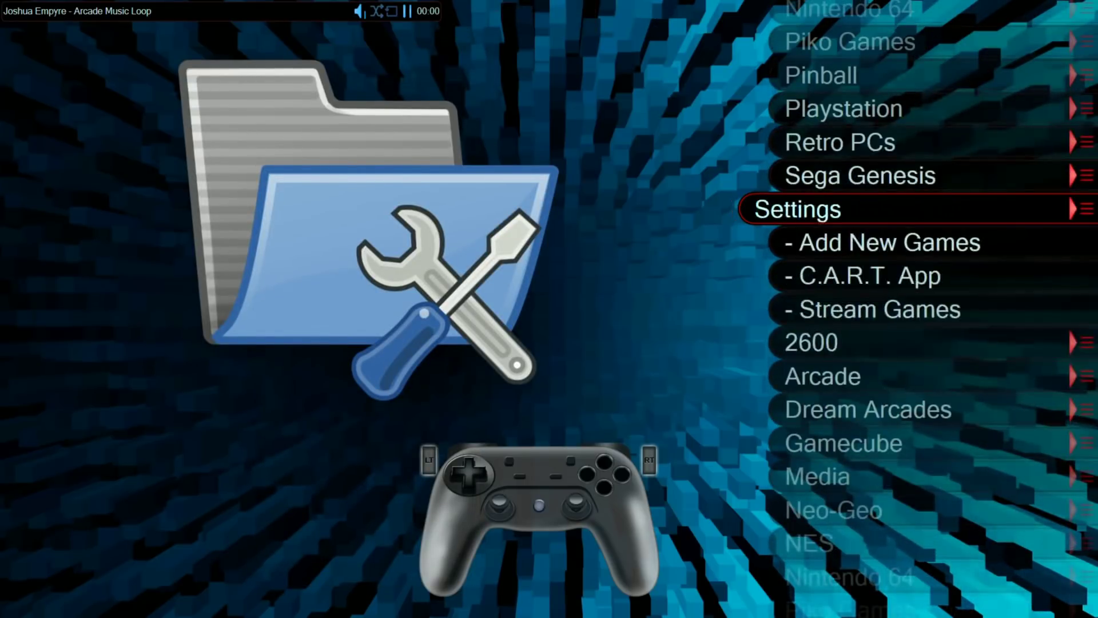
key("Down")
key("Return")
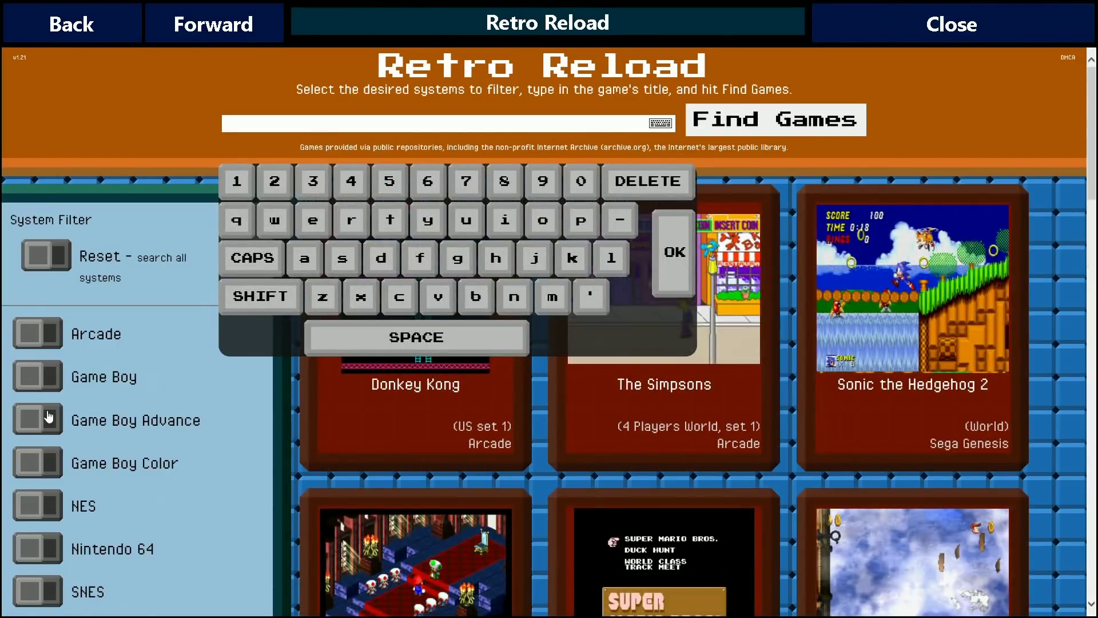
Pick Super Mario RPG from the Retro Reload grid and certify ownership to download it.
scroll(49, 419, "down", 4)
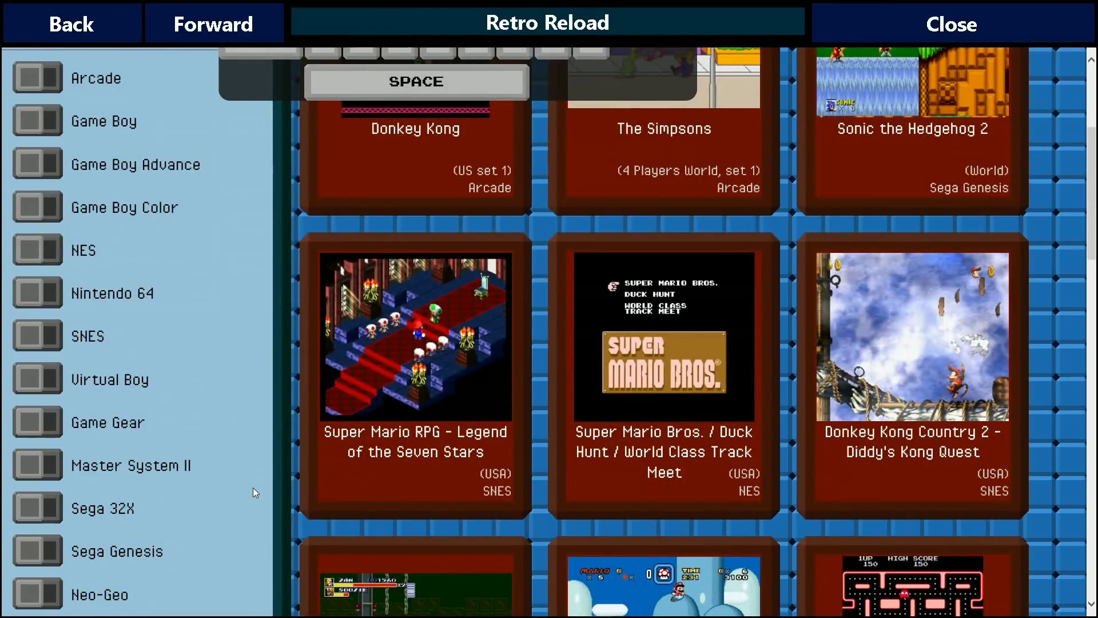
scroll(241, 484, "down", 1)
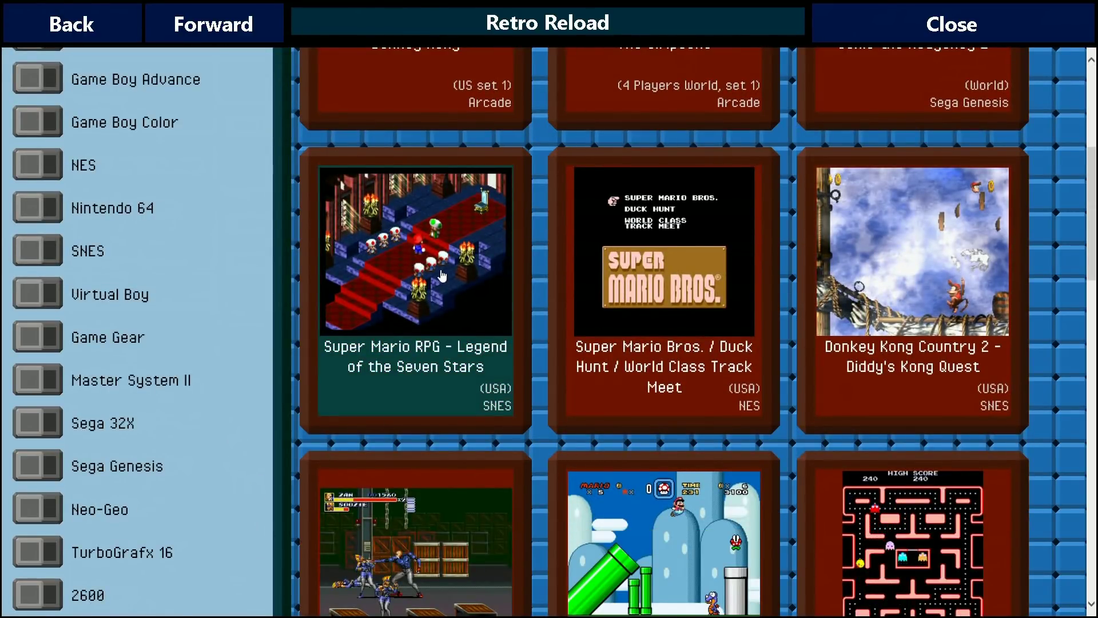
left_click(478, 291)
left_click(414, 303)
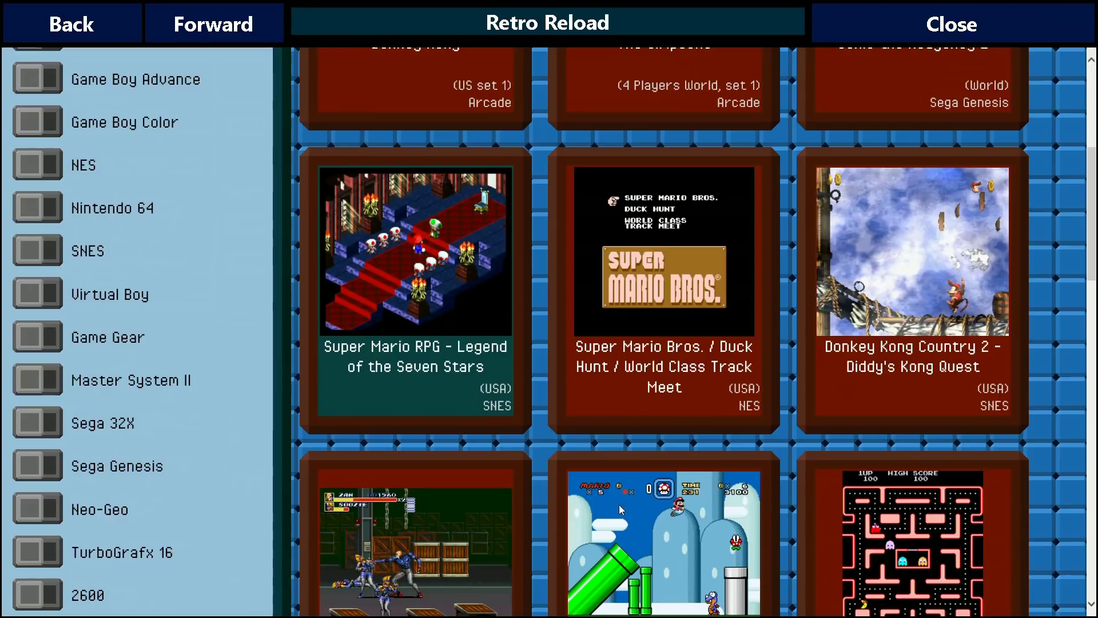
left_click(331, 364)
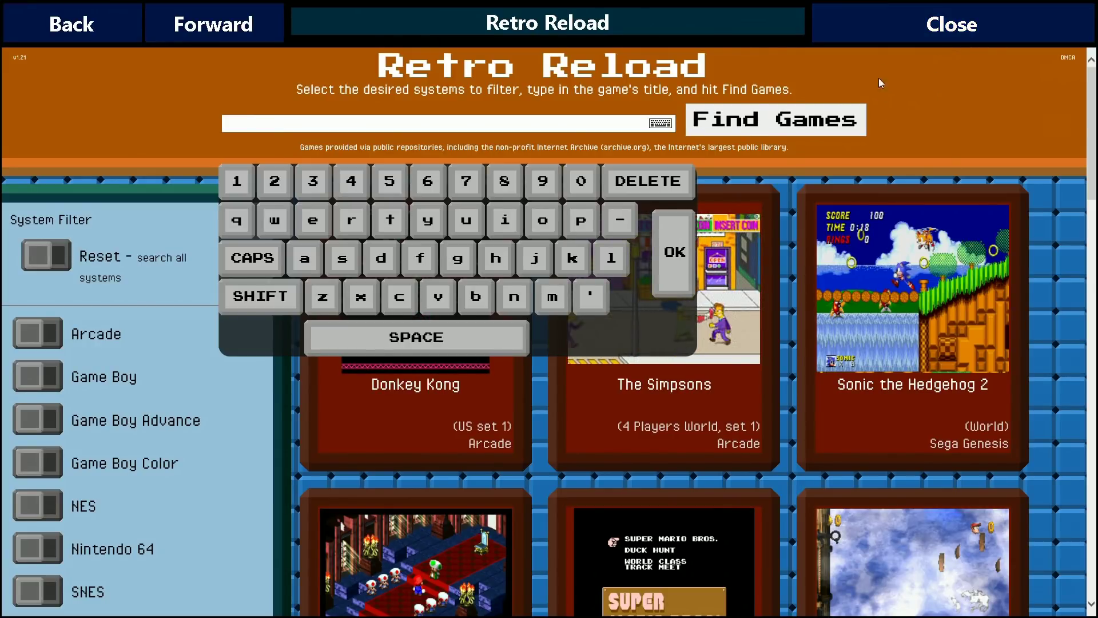
Close Retro Reload and check that Super Mario RPG appears in the SNES list.
left_click(930, 7)
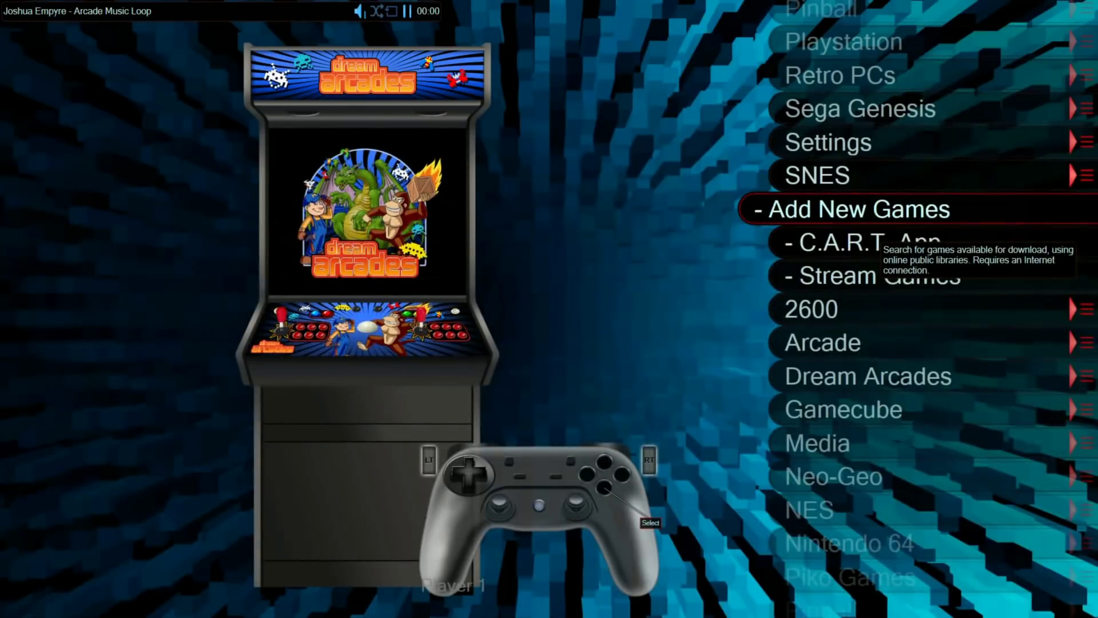
key("Up")
key("Return")
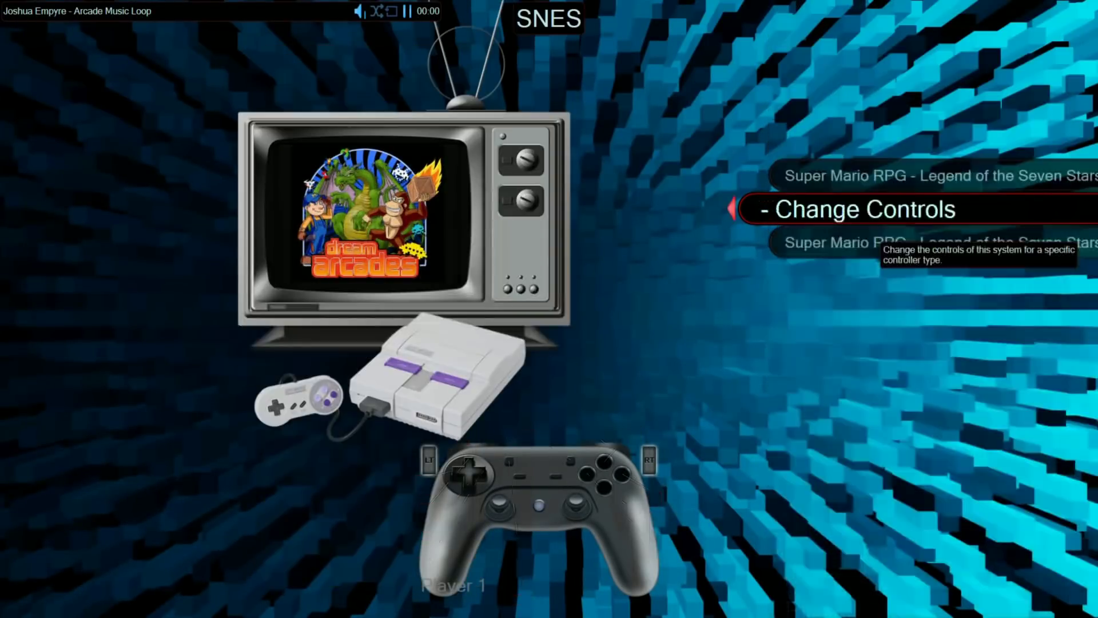
key("Down")
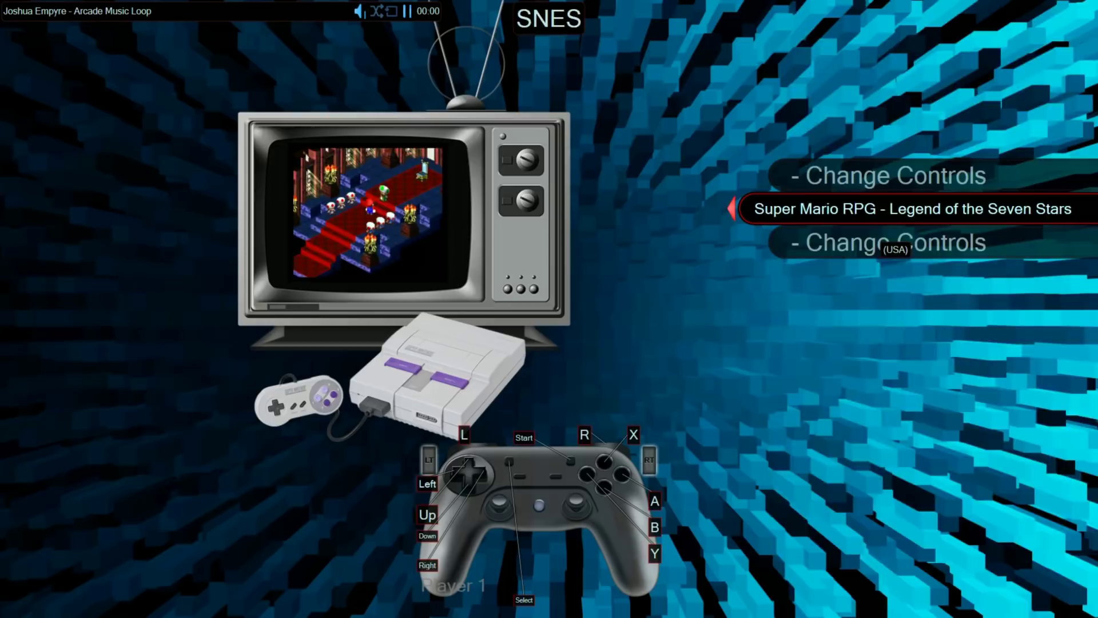
key("Escape")
Exit Dream Arcades to Windows from the Settings menu.
key("Up")
key("Return")
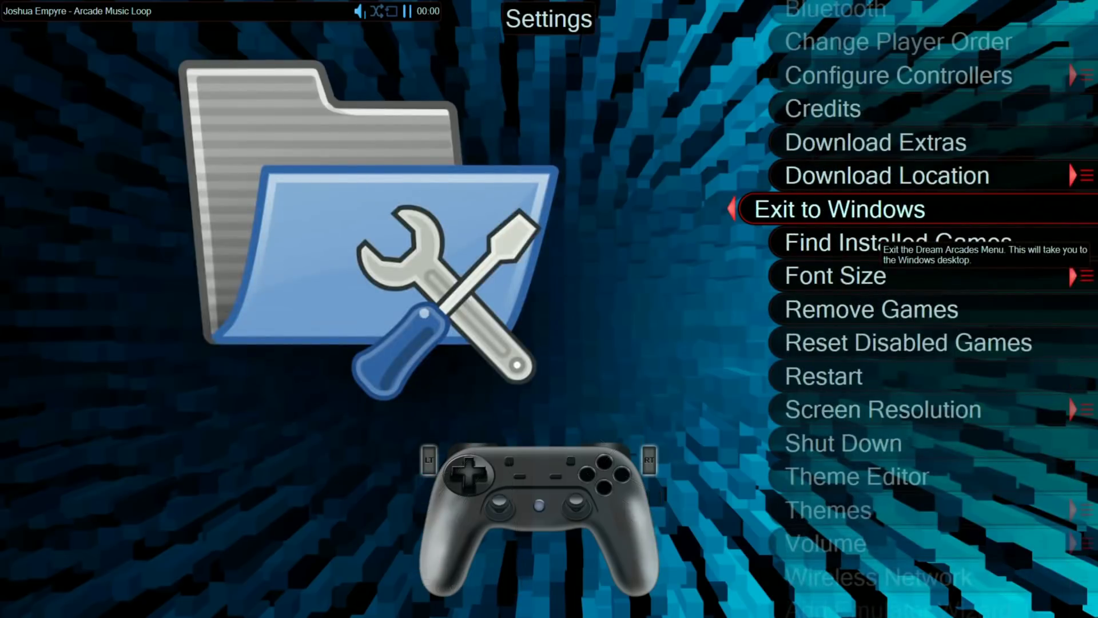
key("Return")
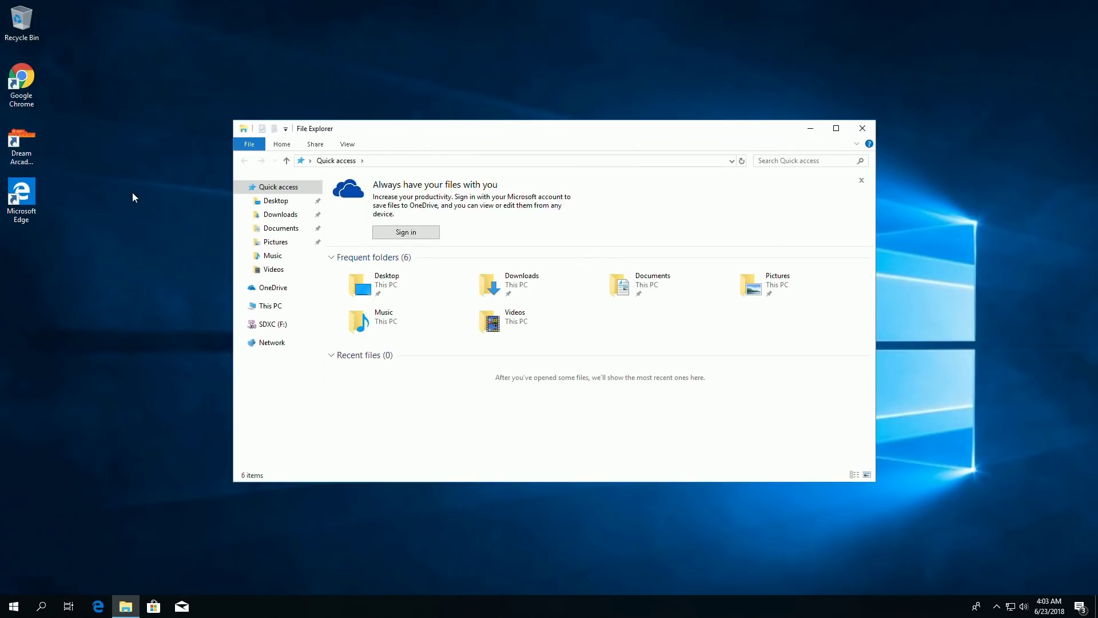
View the roms folder on the SDXC (F:) card, then return to the card's top level.
left_click(272, 325)
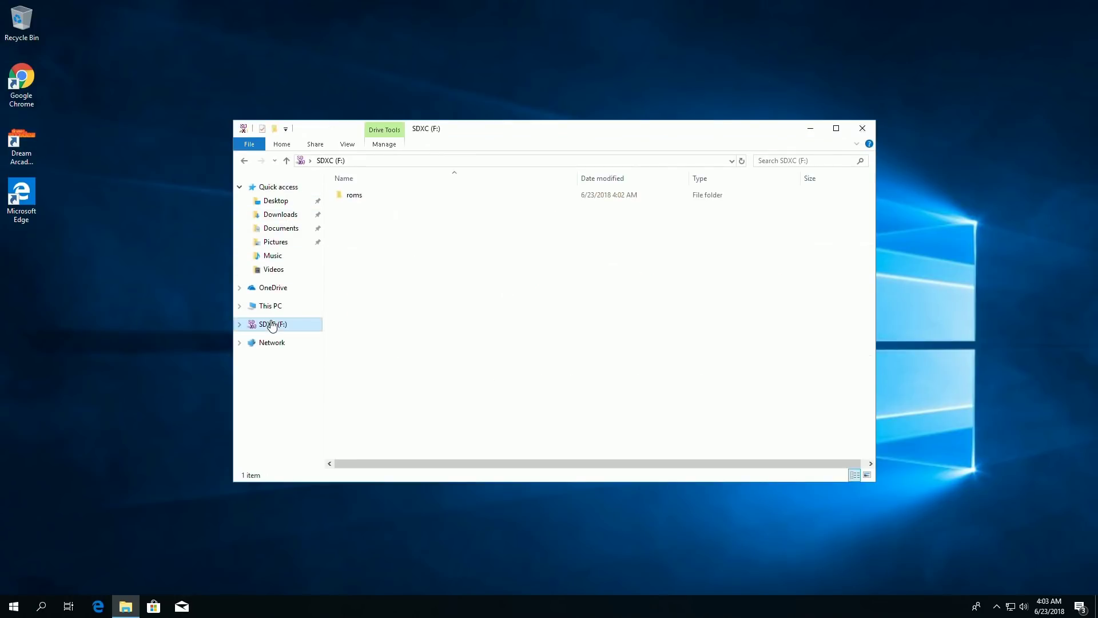
double_click(372, 194)
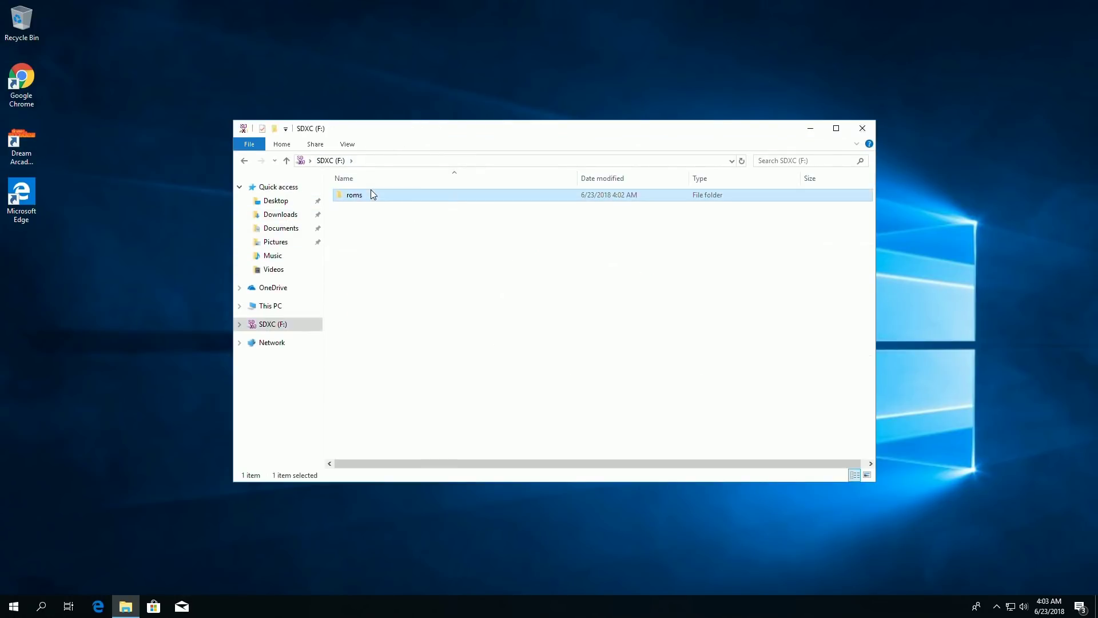
left_click(270, 325)
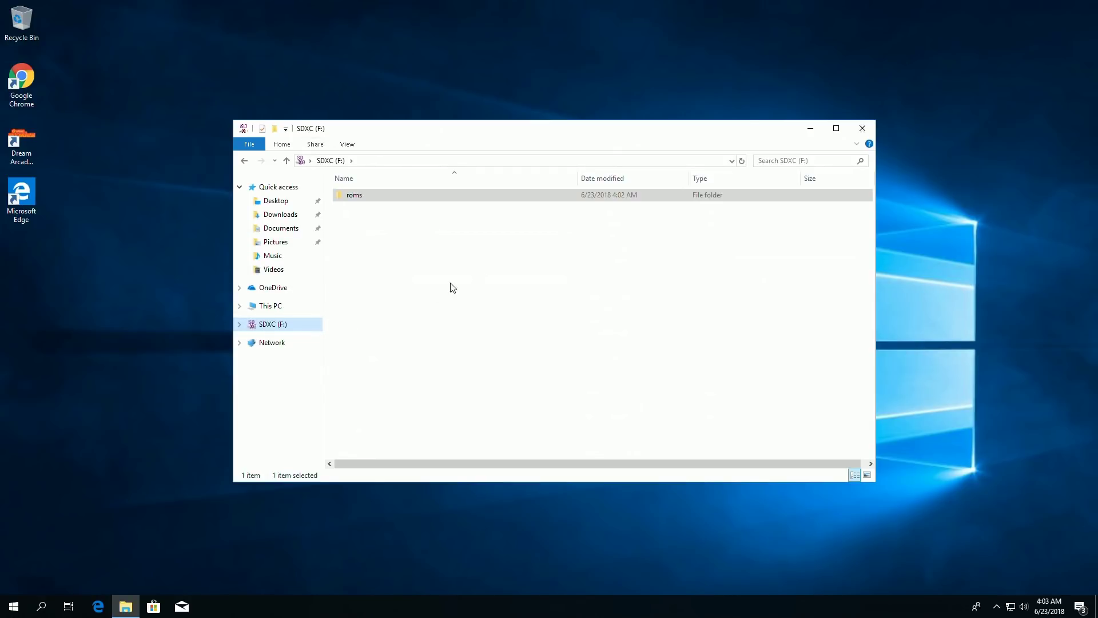
Reopen SDXC (F:) > roms via This PC to list its 39 console folders, plus a second Explorer window.
left_click(270, 306)
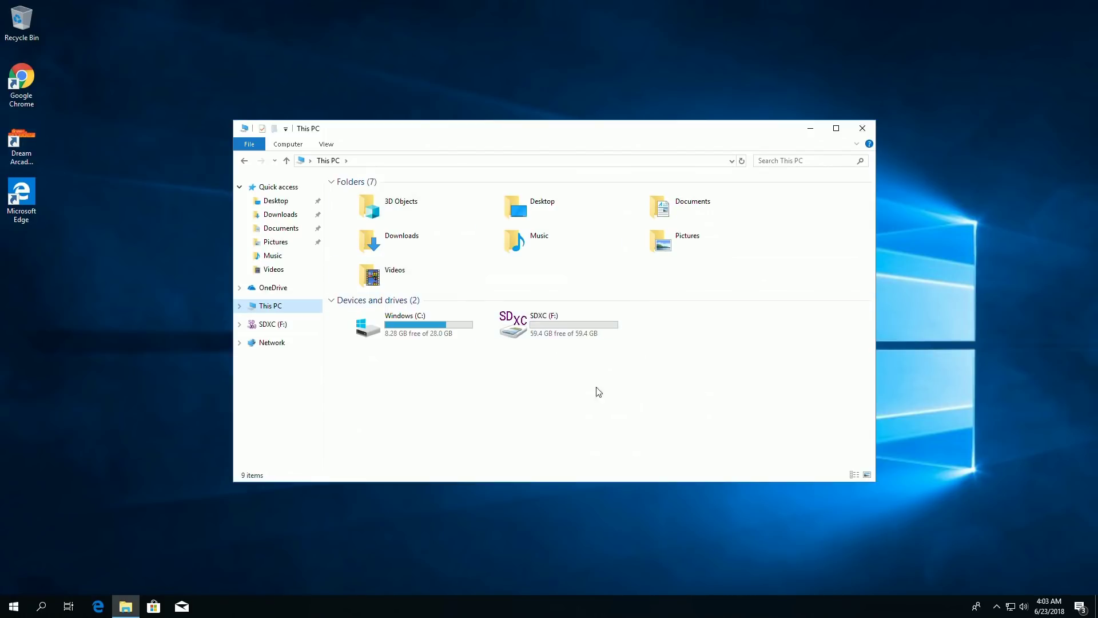
double_click(529, 325)
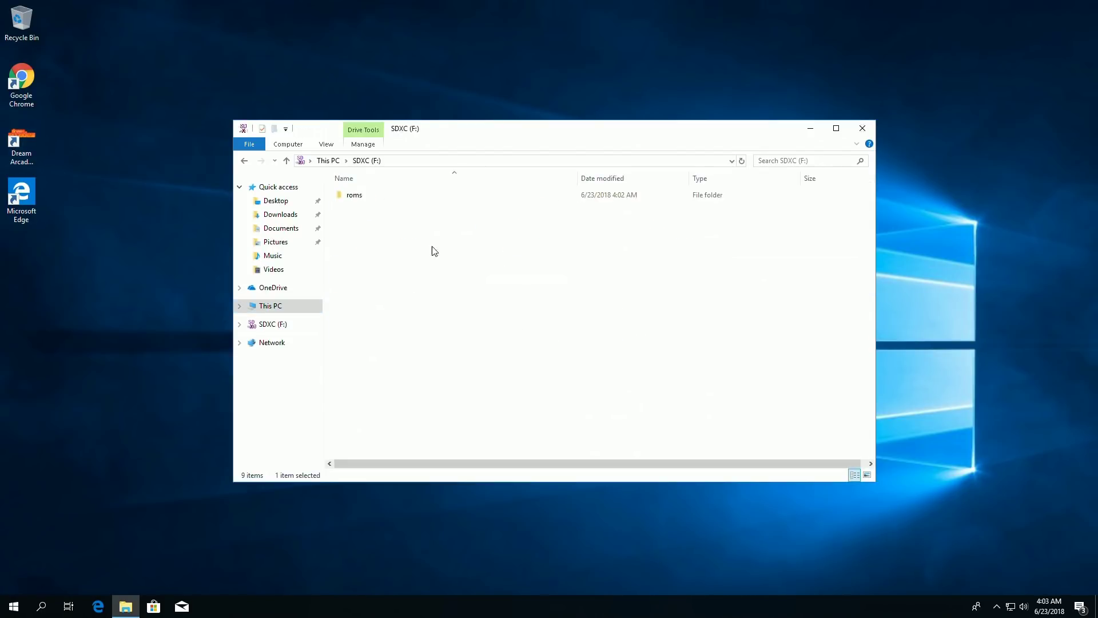
double_click(359, 197)
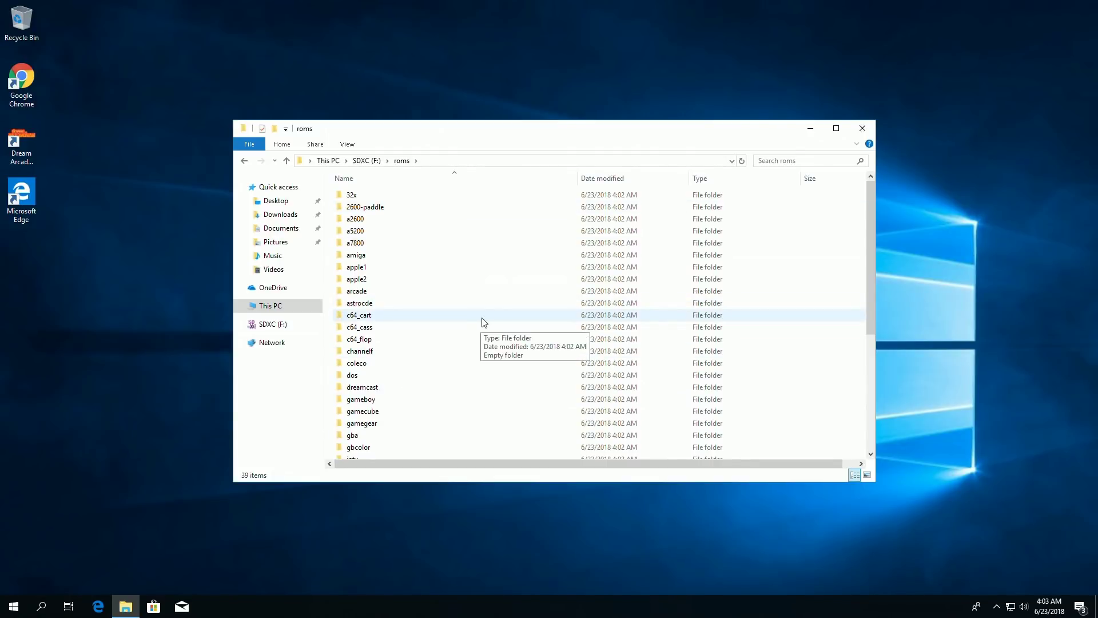
scroll(483, 321, "down", 4)
scroll(484, 337, "up", 2)
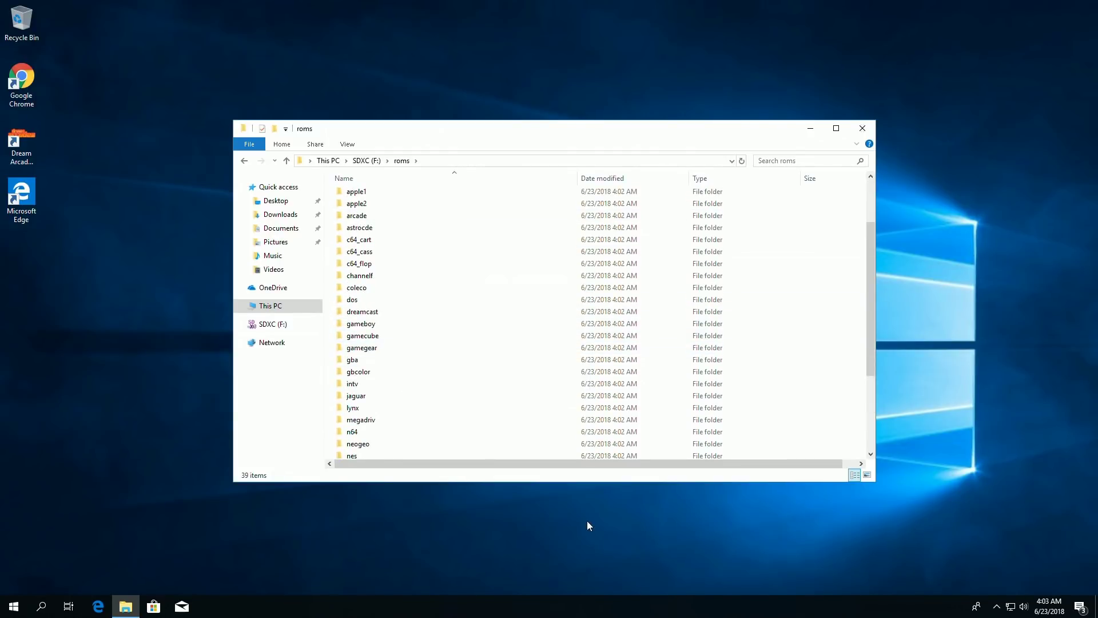
key("super+e")
Snap the two Explorer windows to the left and right halves of the screen.
left_click_drag(542, 150, 851, 149)
left_click(598, 131)
key("super+Left")
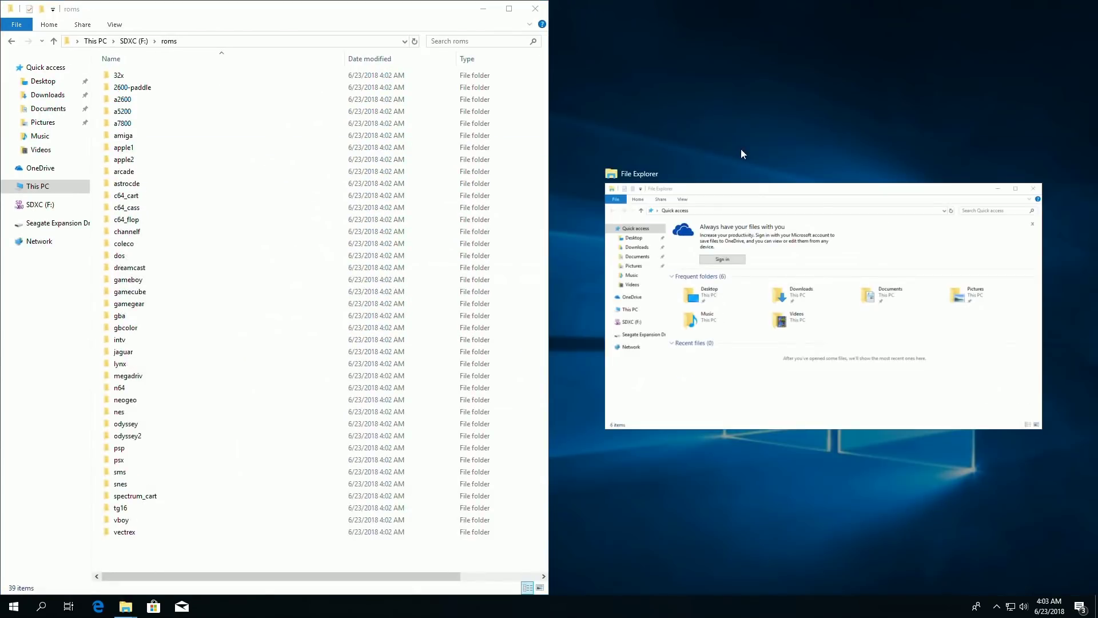
left_click(750, 182)
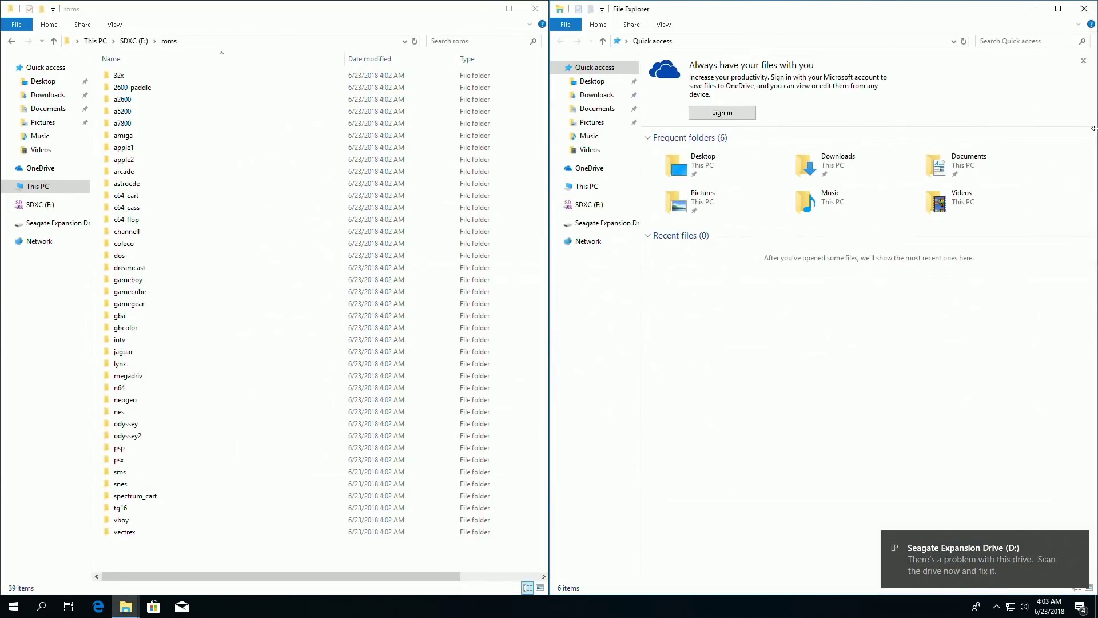
In the left window, browse Seagate Expansion Drive (D:) > home > pi > RetroPie > roms.
left_click(38, 186)
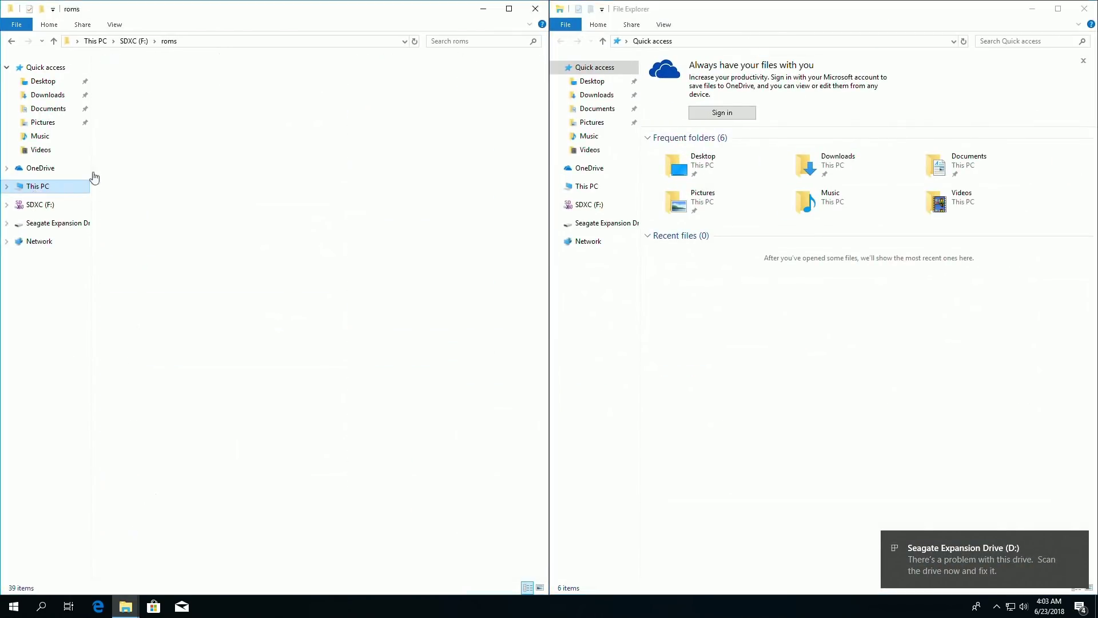
double_click(320, 207)
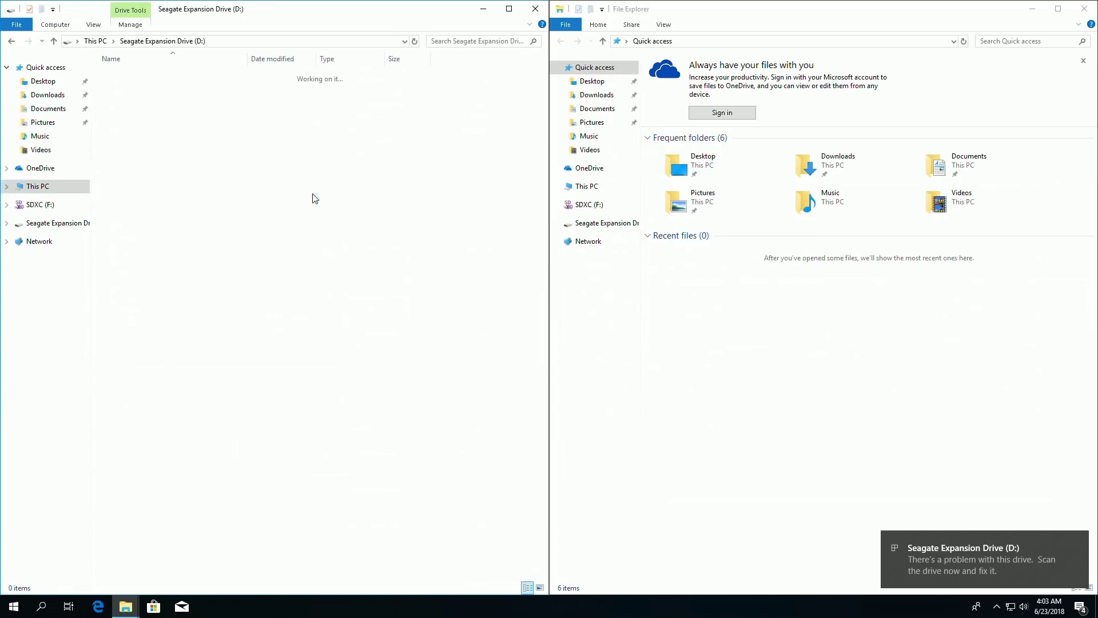
double_click(153, 112)
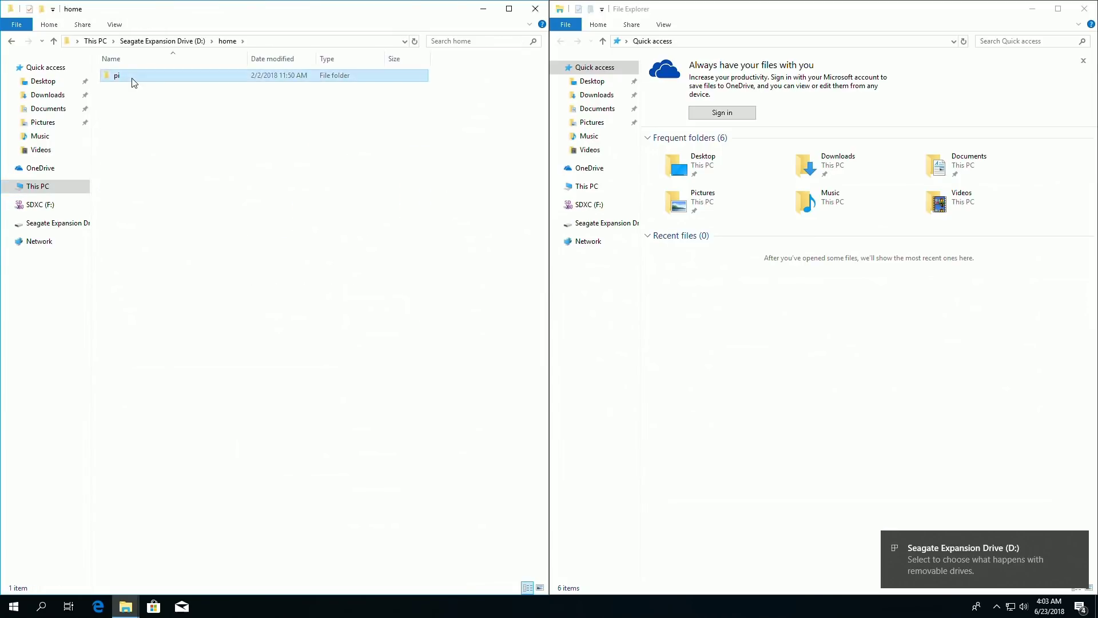
double_click(133, 80)
double_click(133, 80)
double_click(141, 89)
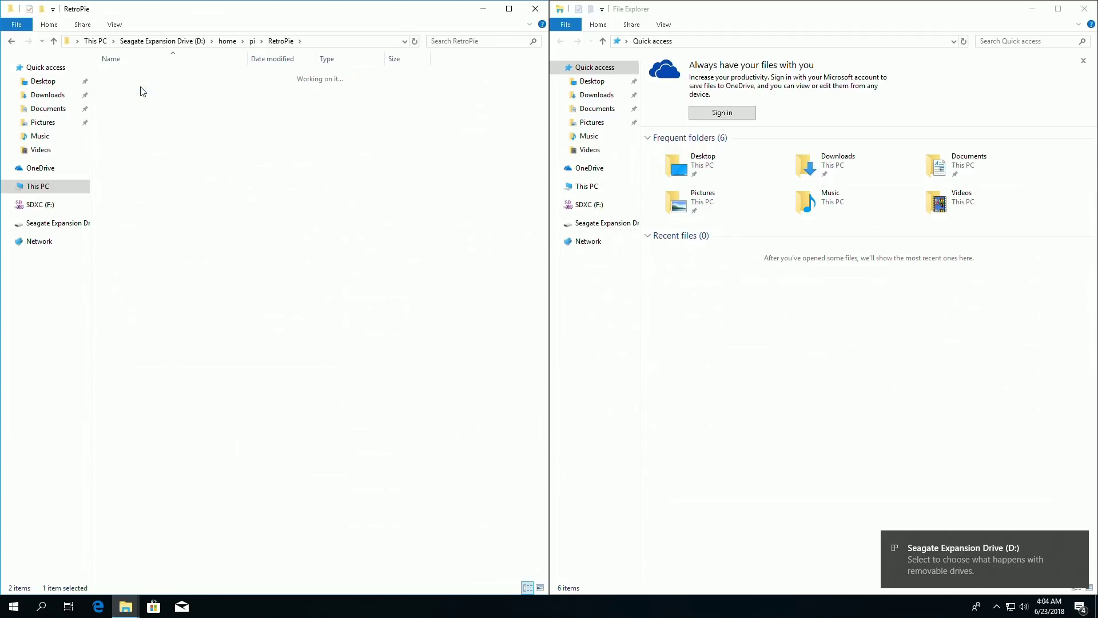
Show SDXC (F:) in the right window and check its Properties for free space.
left_click(584, 208)
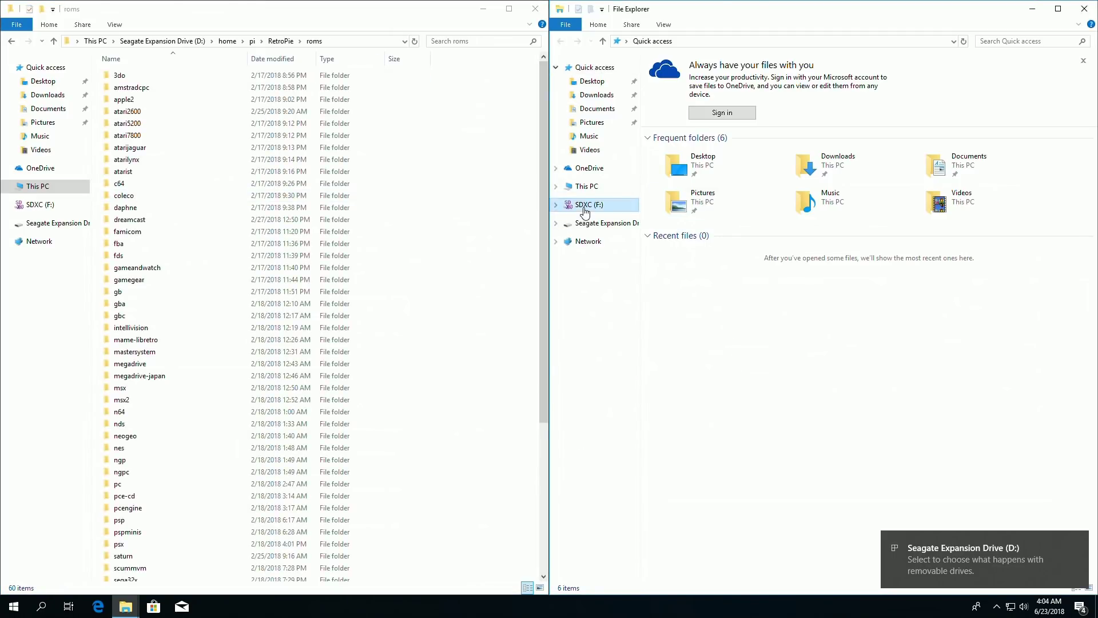
right_click(585, 205)
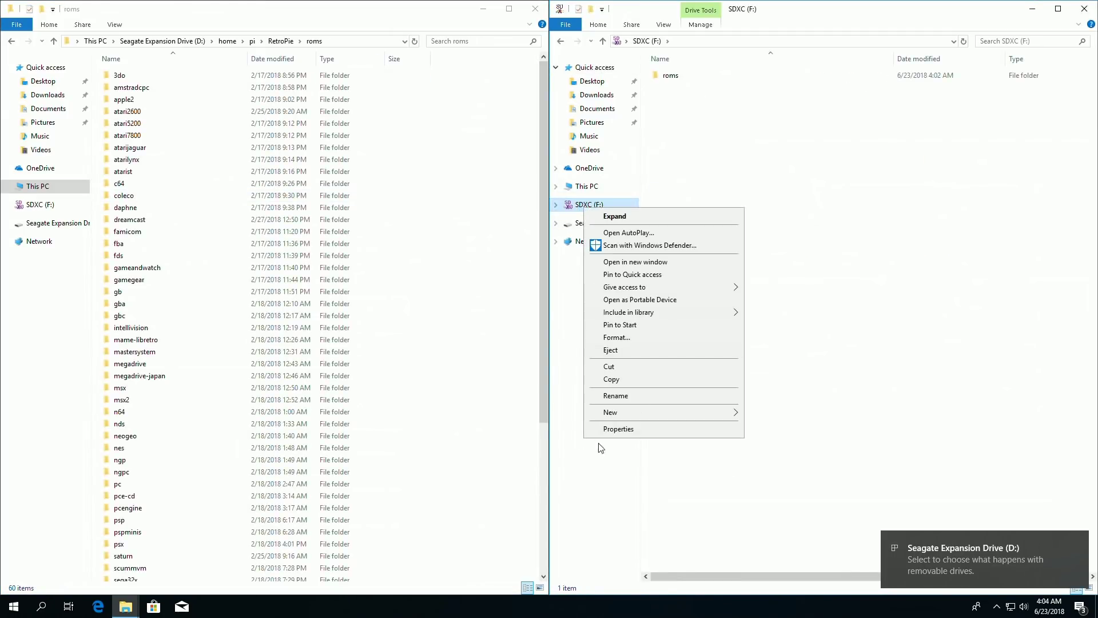
left_click(619, 431)
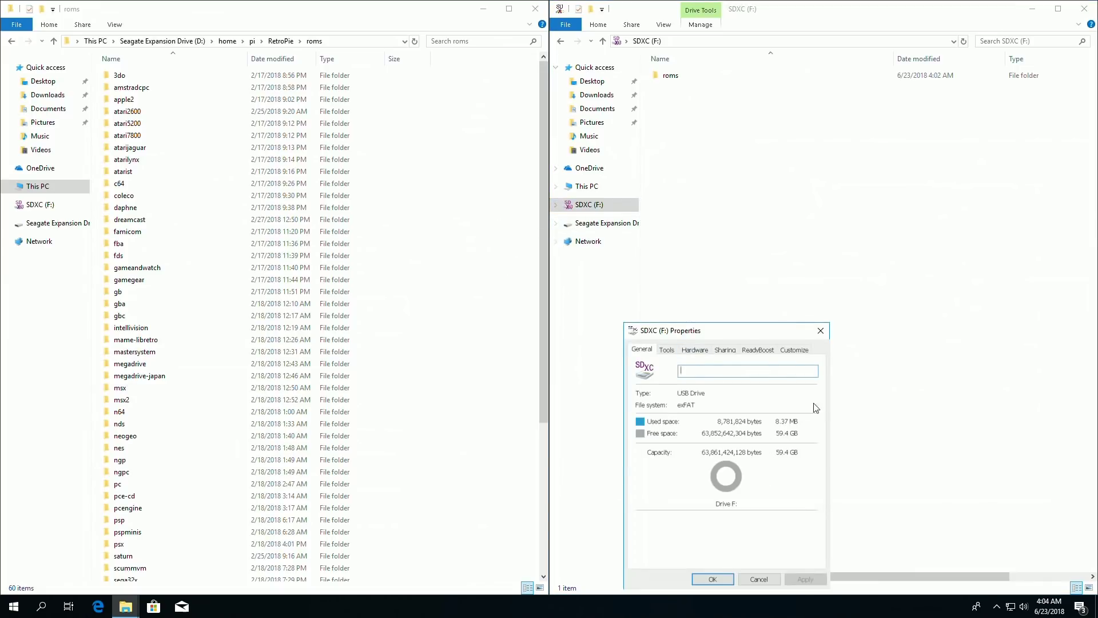
left_click(821, 331)
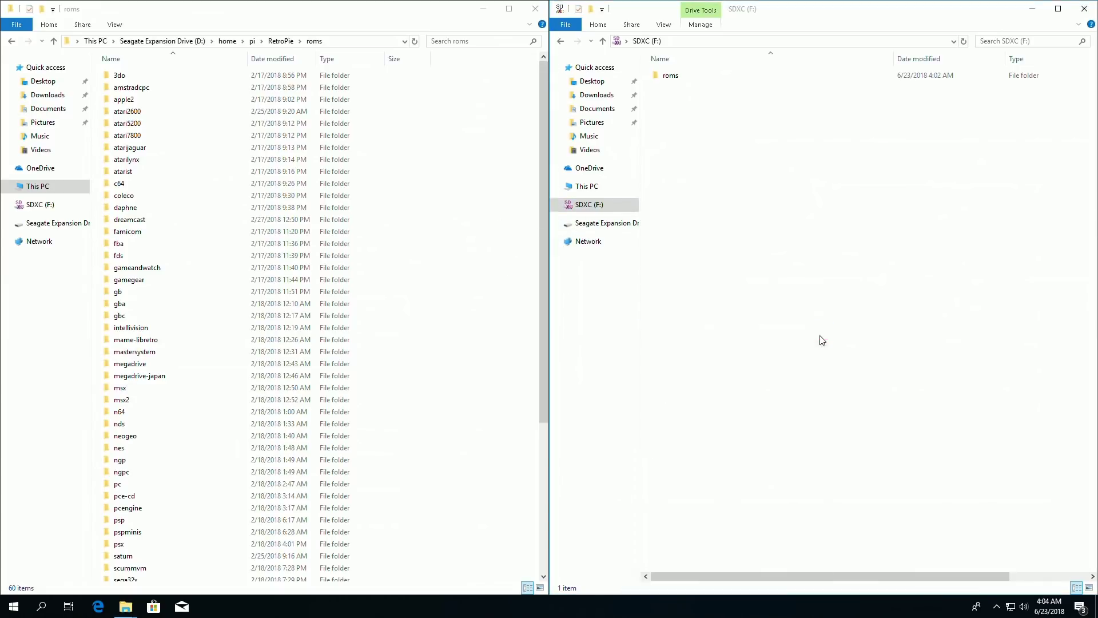
left_click(584, 186)
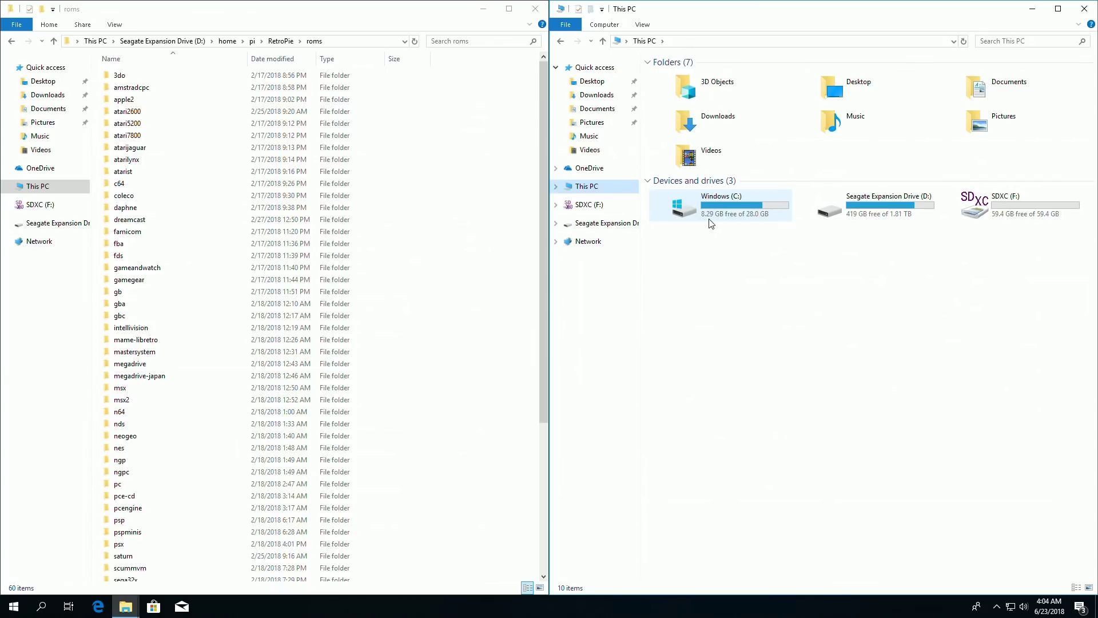
left_click(835, 216)
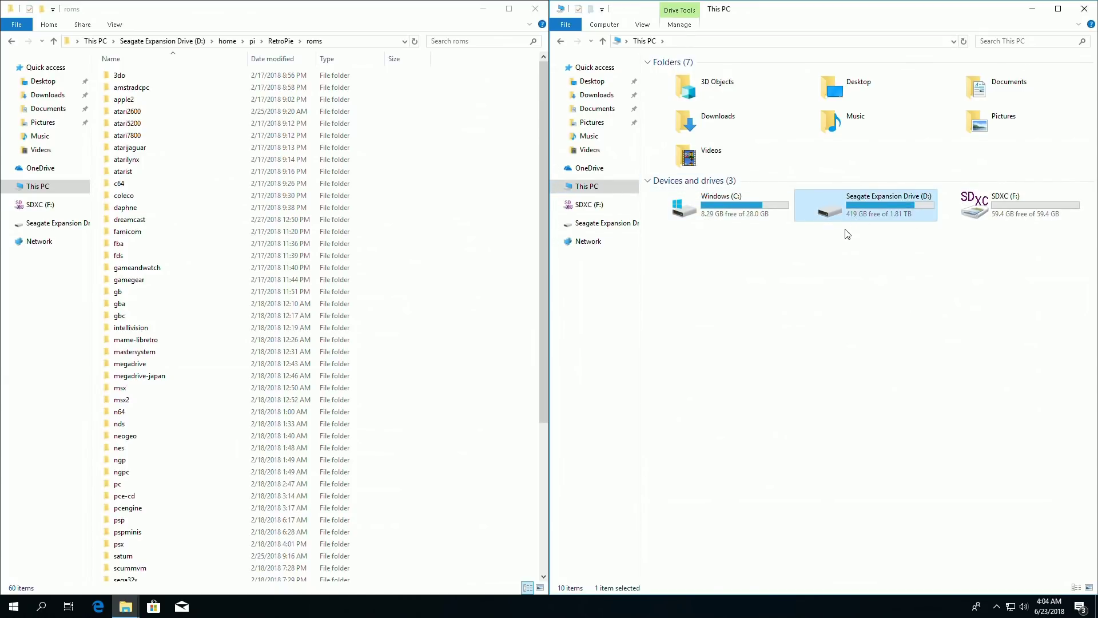
left_click(993, 217)
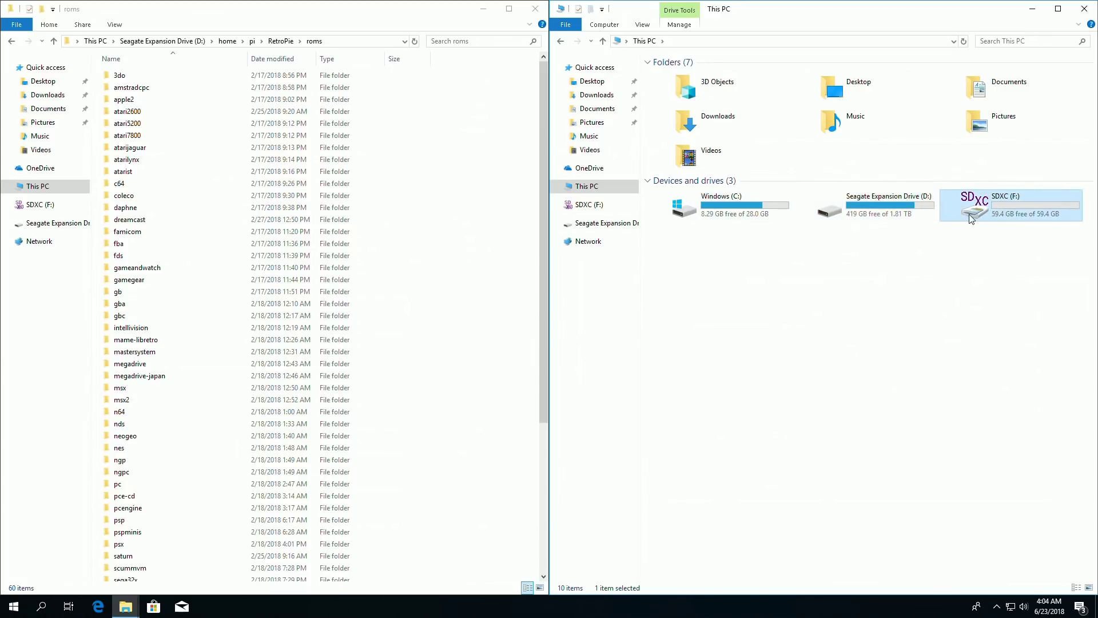
double_click(971, 218)
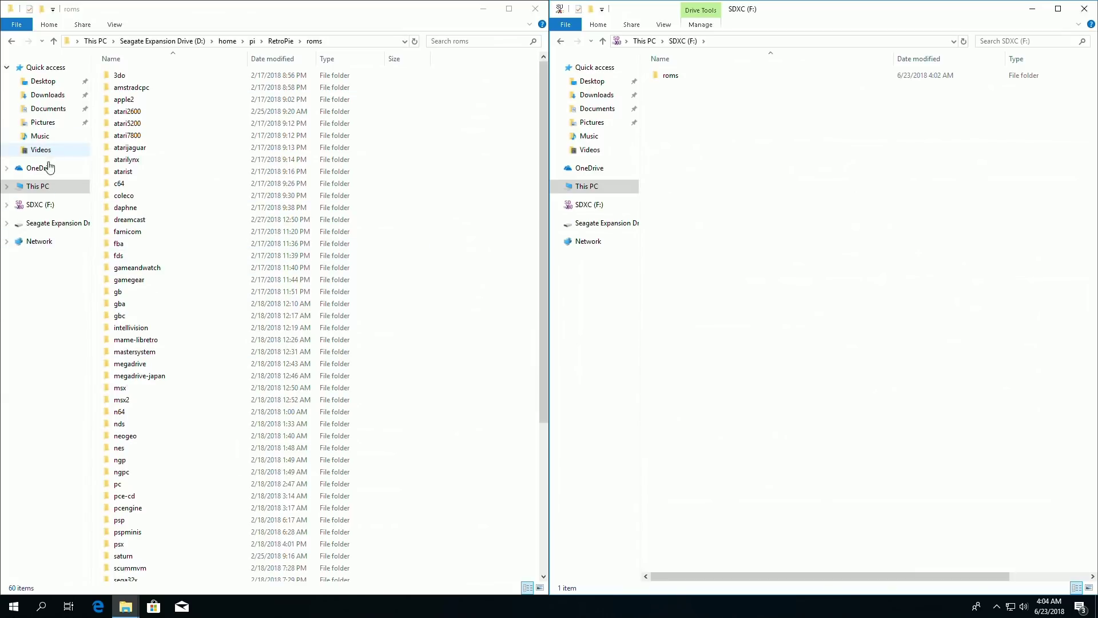
left_click(669, 78)
Show the Seagate drive's snes folder on the left and the SD card's roms > snes folder on the right.
double_click(669, 78)
scroll(162, 493, "down", 2)
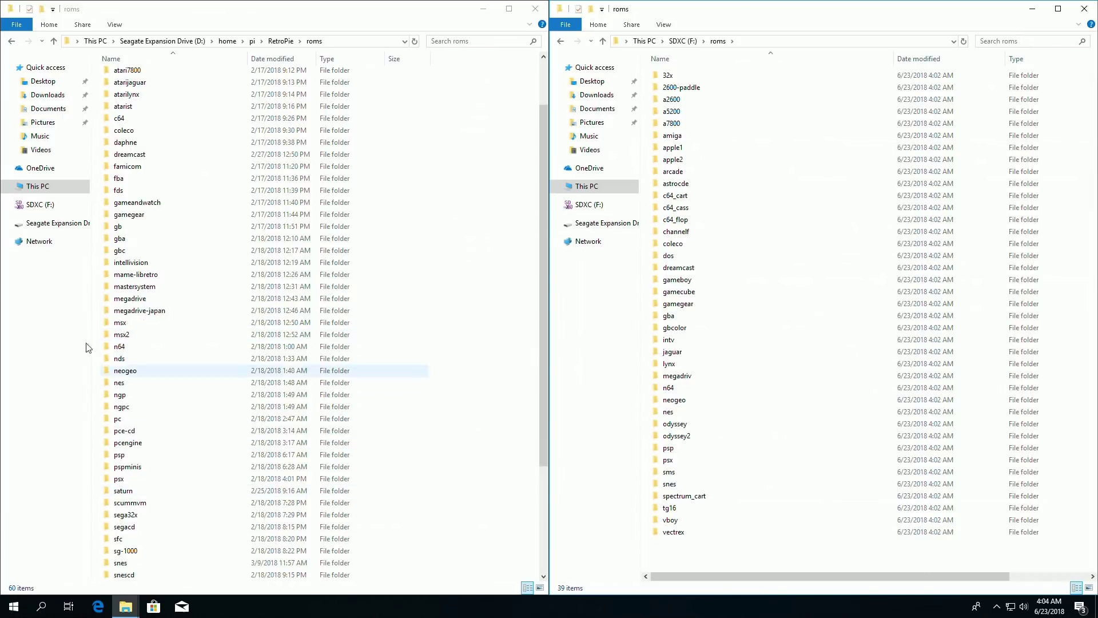
scroll(140, 492, "down", 4)
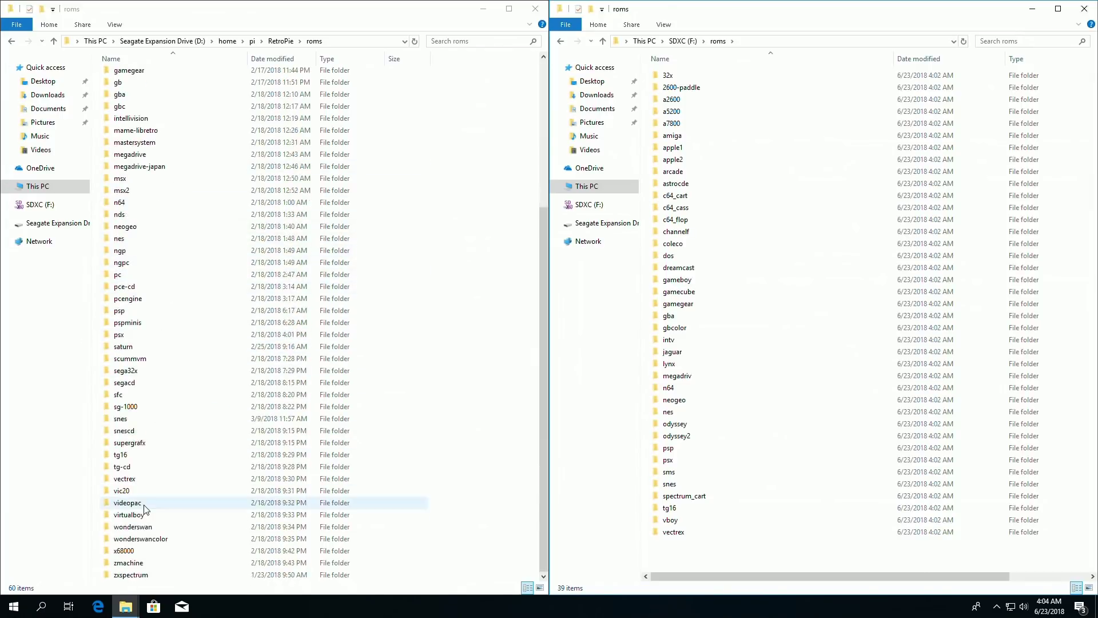
double_click(140, 422)
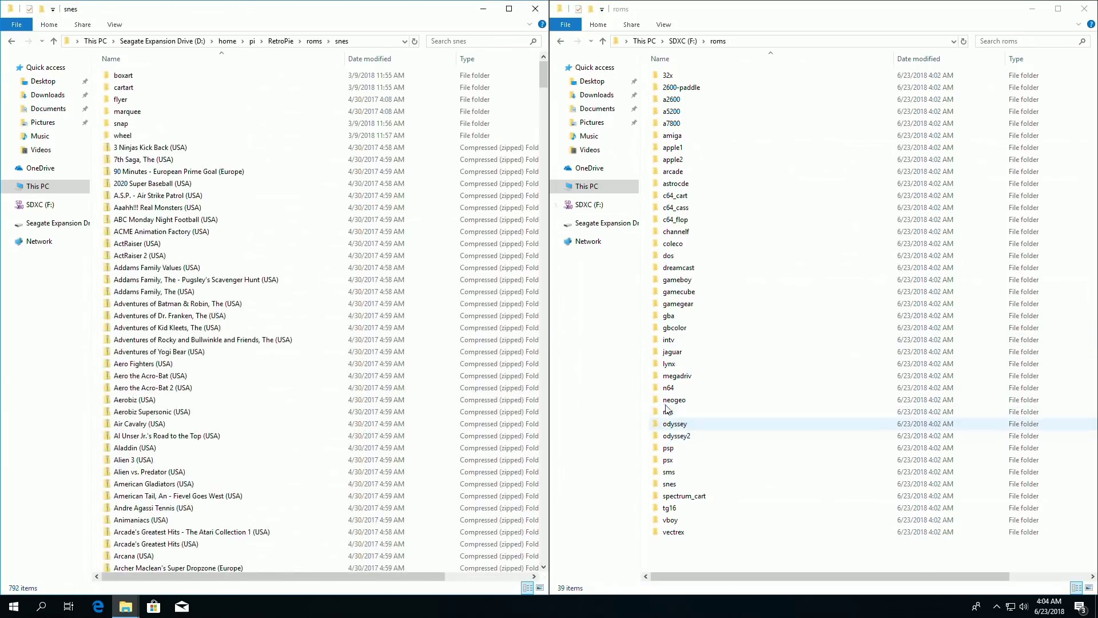
left_click(684, 487)
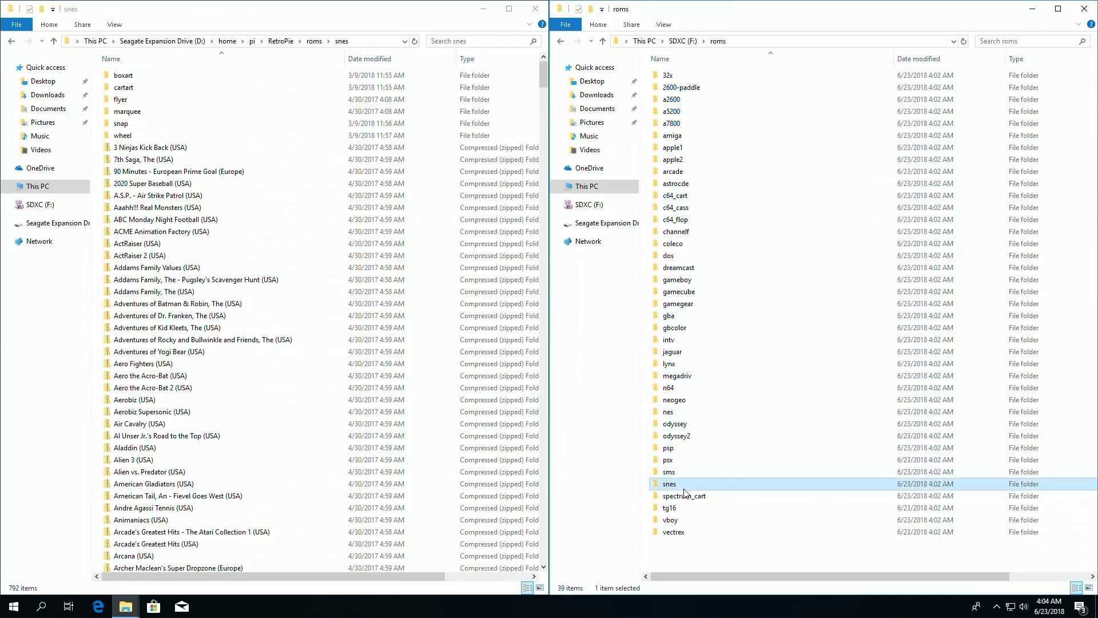
double_click(685, 487)
Select all SNES archives through Zoop (USA) and paste them into the SD card's snes folder.
left_click(158, 148)
scroll(516, 121, "down", 7)
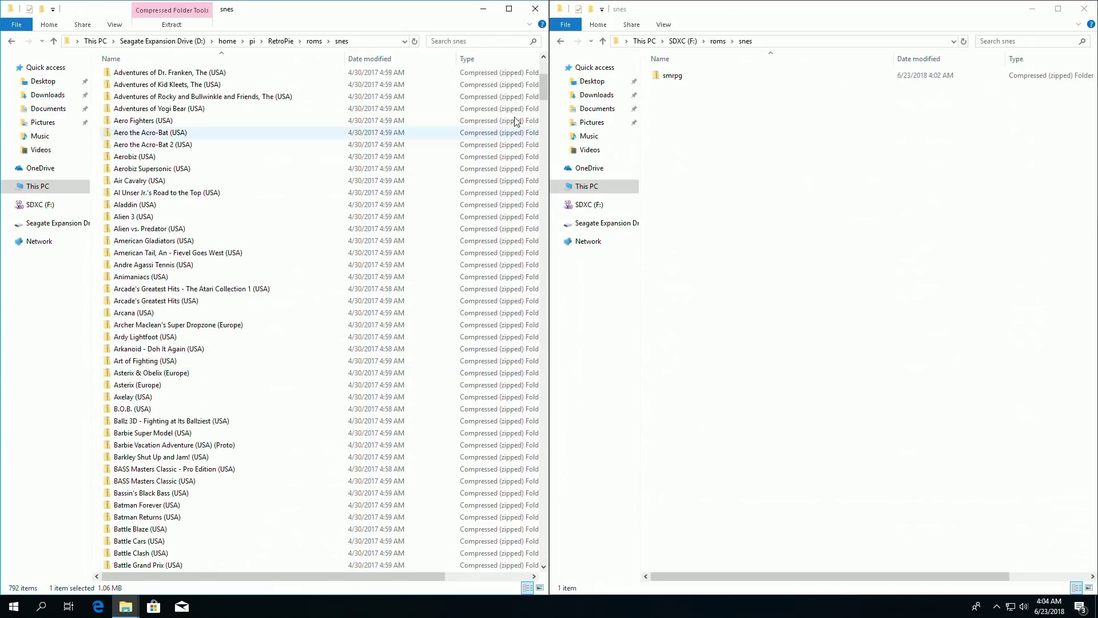
left_click_drag(544, 96, 538, 588)
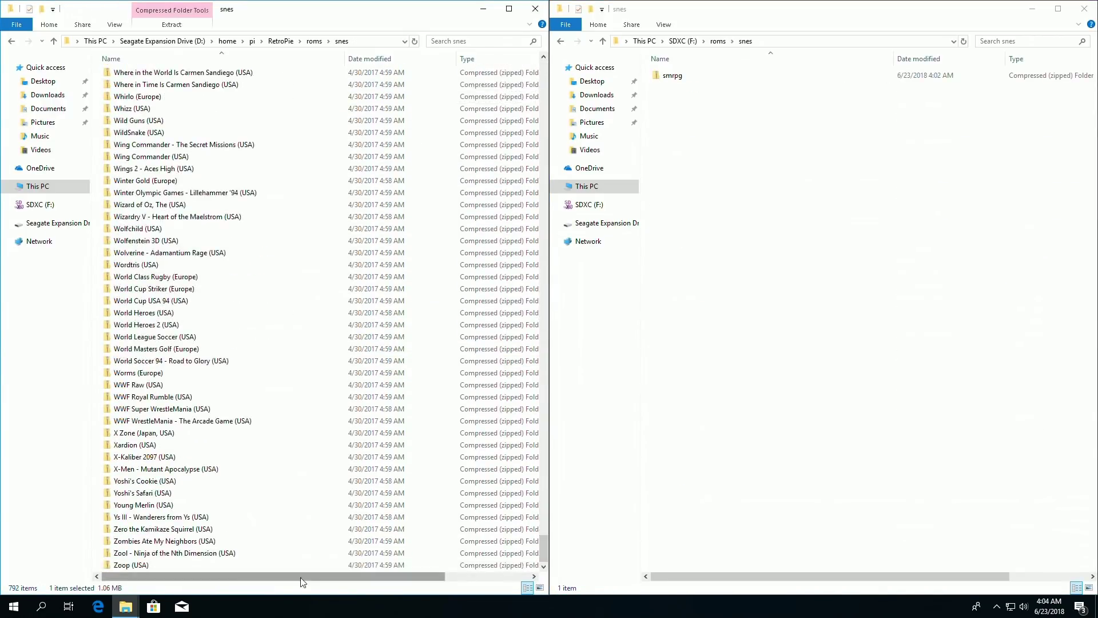
left_click(186, 565, "shift")
left_click(1006, 242)
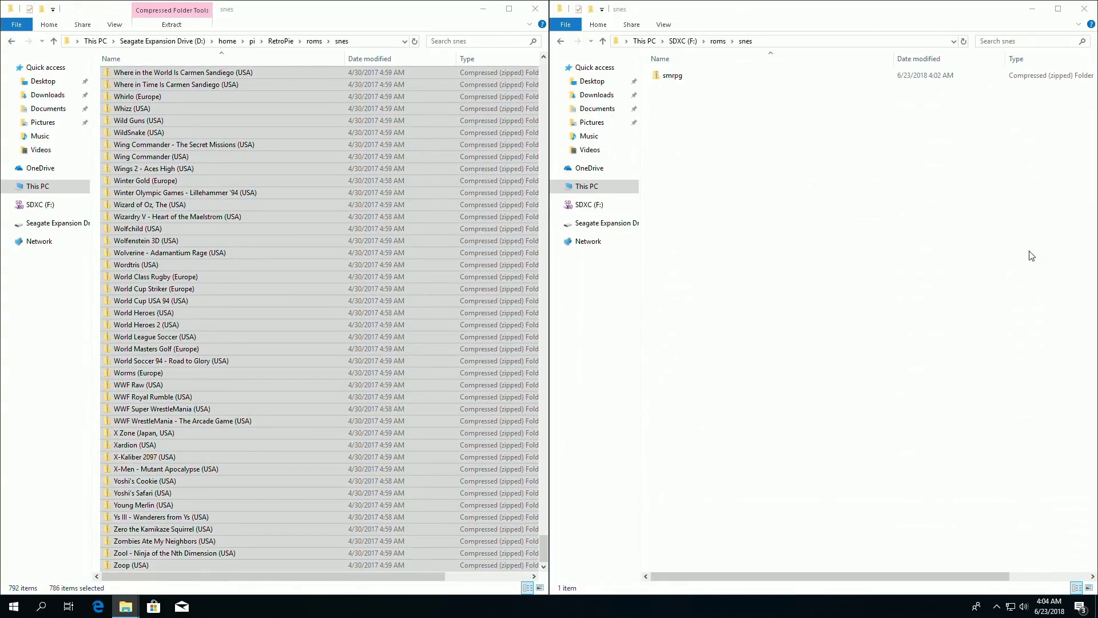
key("ctrl+v")
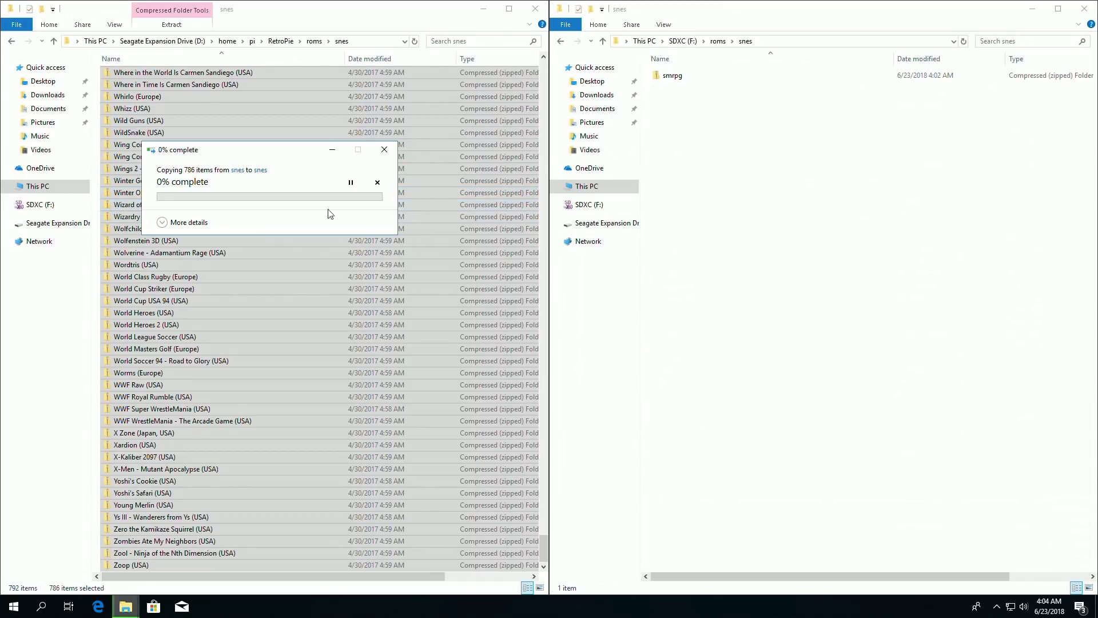
left_click(189, 223)
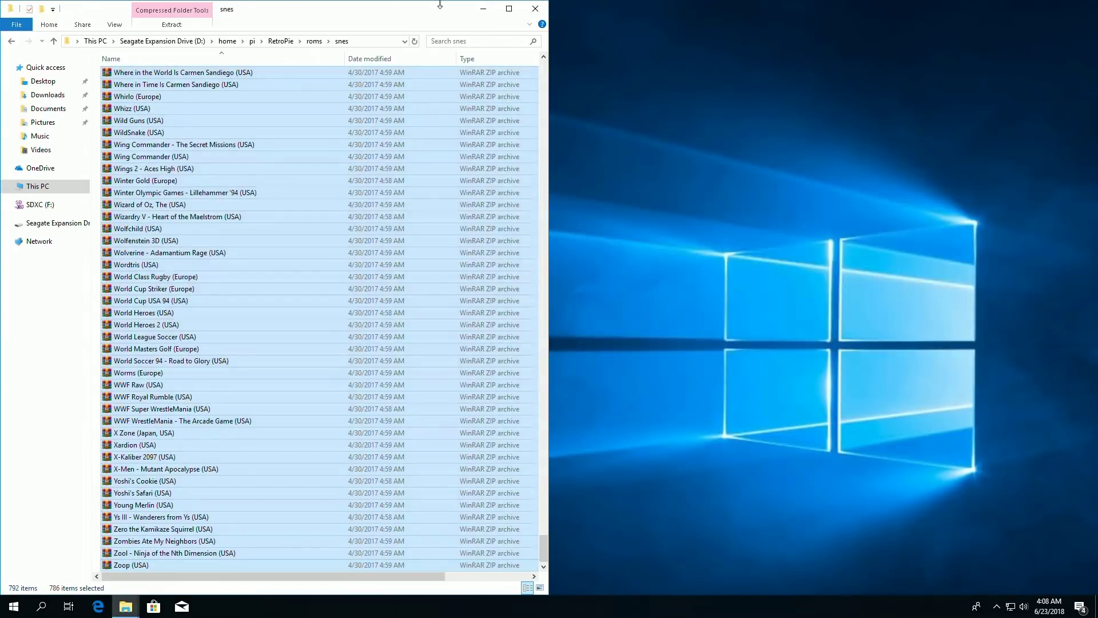
Close Explorer, launch the Dream Arcades menu, and bring up the SNES game list.
left_click(536, 8)
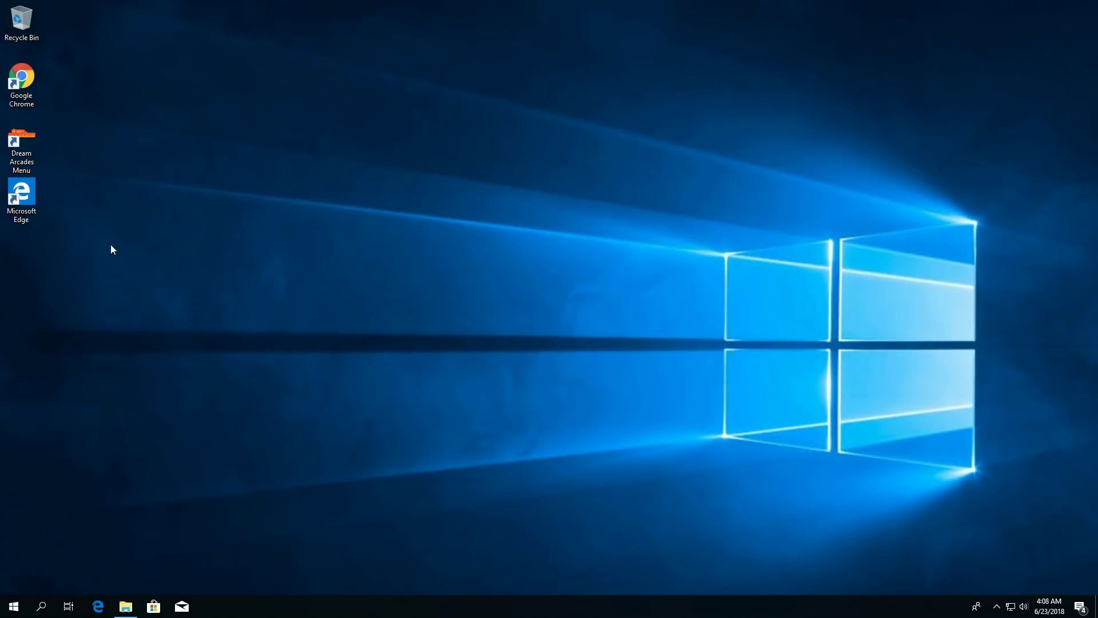
double_click(30, 147)
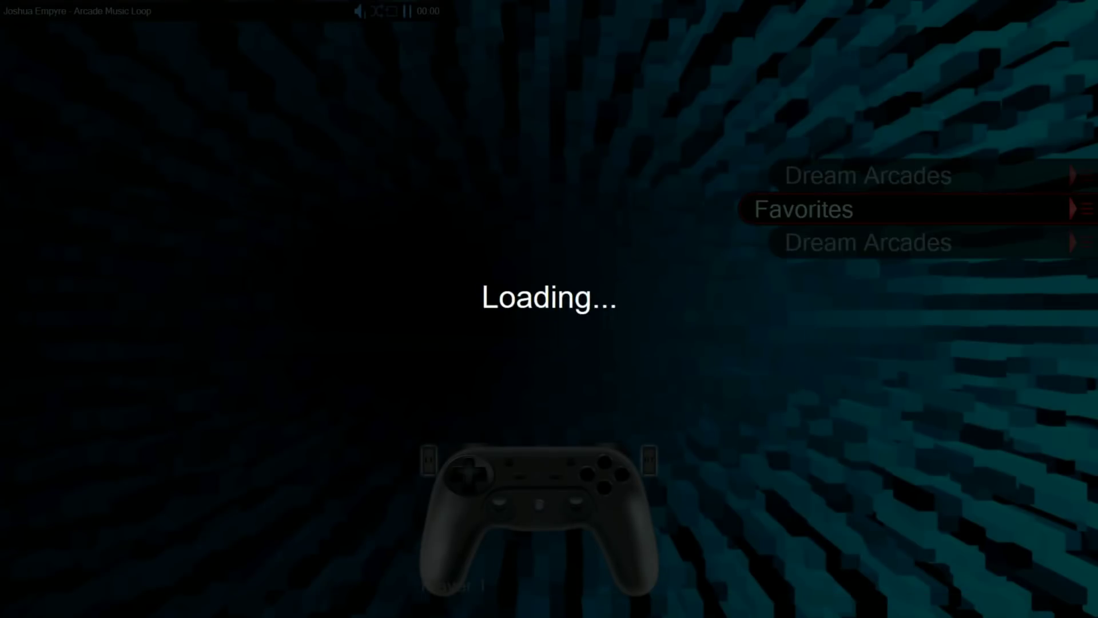
key("Up")
key("Up")
key("Up")
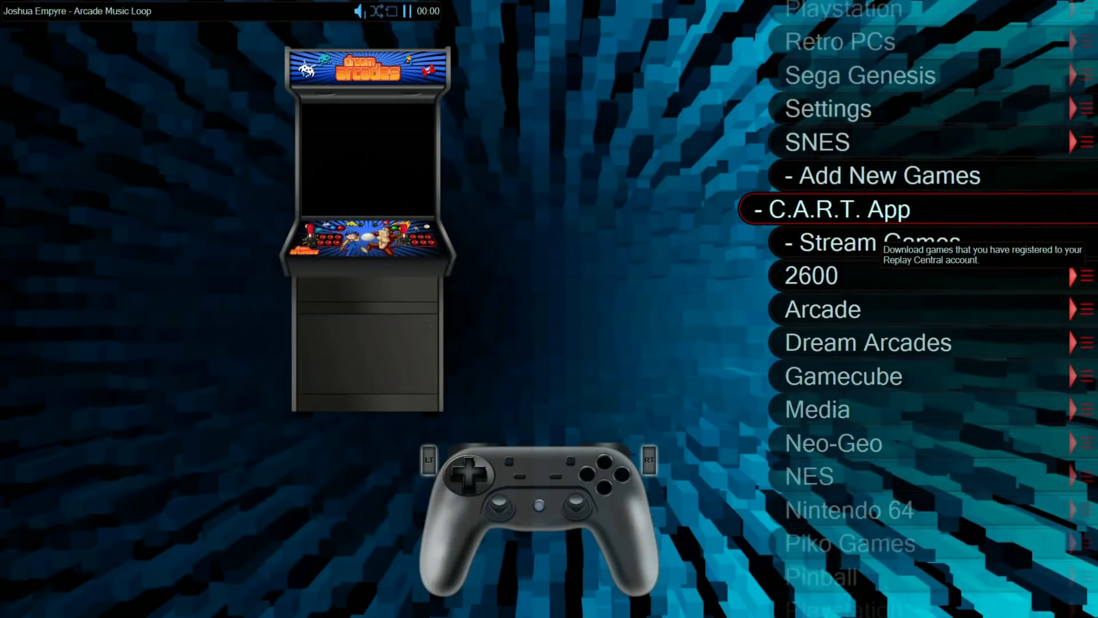
key("Up")
key("Up")
key("Up")
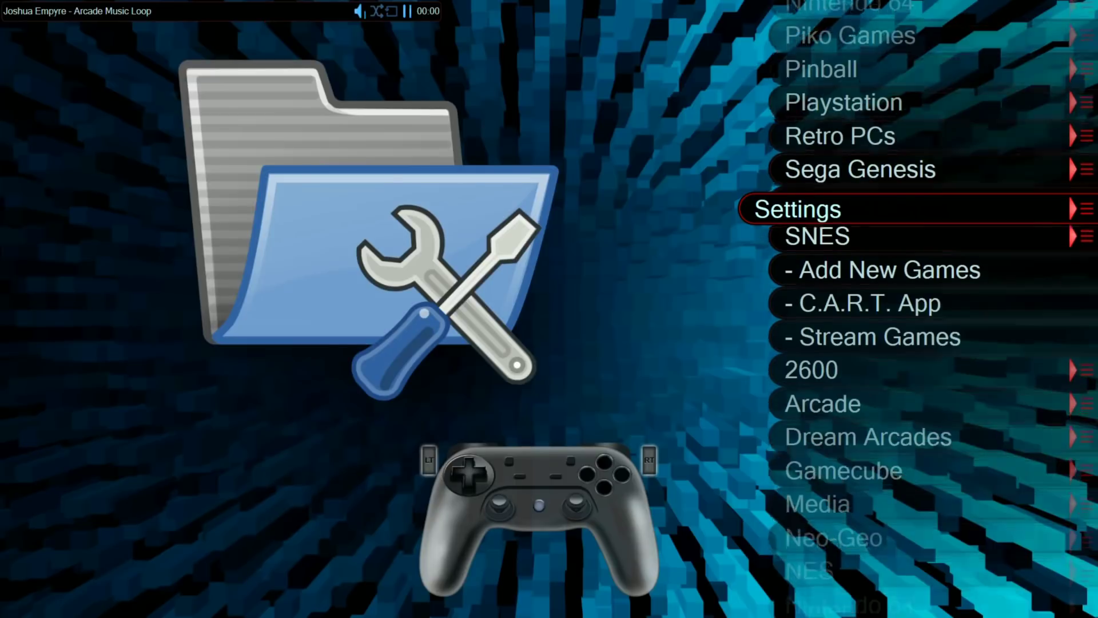
key("Down")
key("Return")
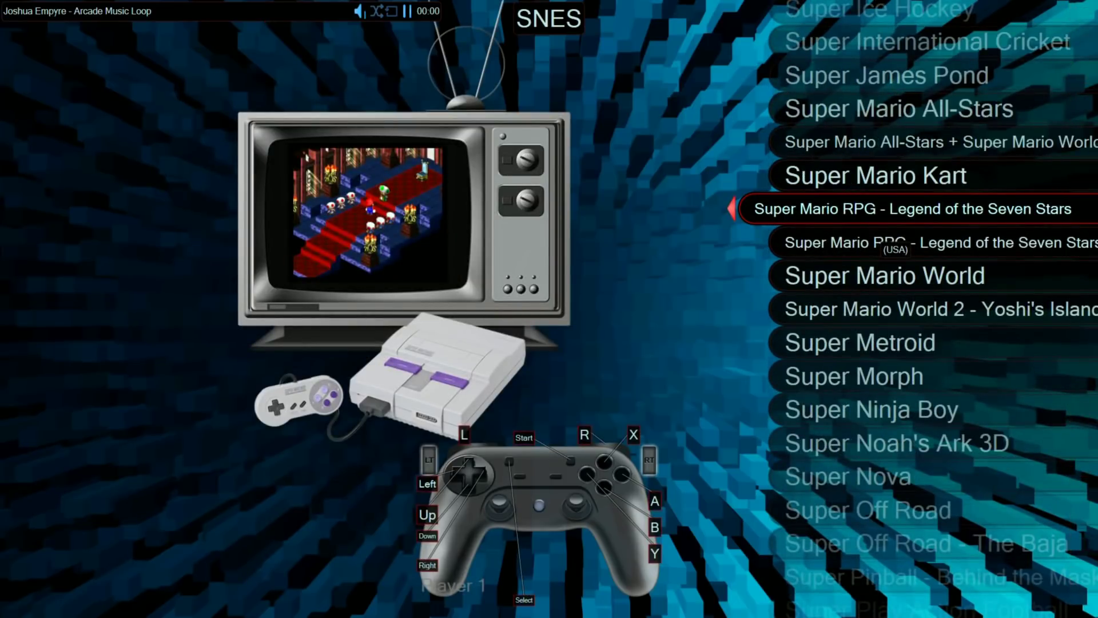
Browse the SNES games past Super Troll Islands and Super Turrican 2 to Tecmo Secret of the Stars.
key("Down")
key("Down")
key("Down")
key("Down")
key("Down")
key("Down")
key("Down")
key("Down")
key("Down")
key("Down")
key("Down")
key("Down")
key("Down")
key("Down")
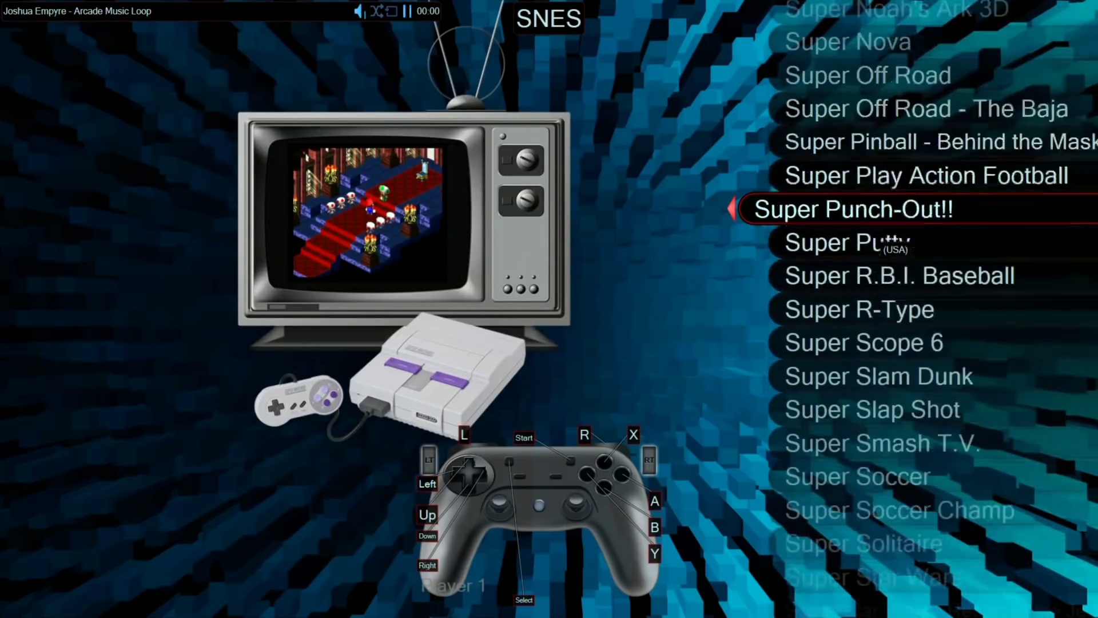
key("Down")
key("Down")
key("Down")
key("Down")
key("Down")
key("Down")
key("Down")
key("Down")
key("Down")
key("Down")
key("Down")
key("Down")
key("Down")
key("Down")
key("Down")
key("Down")
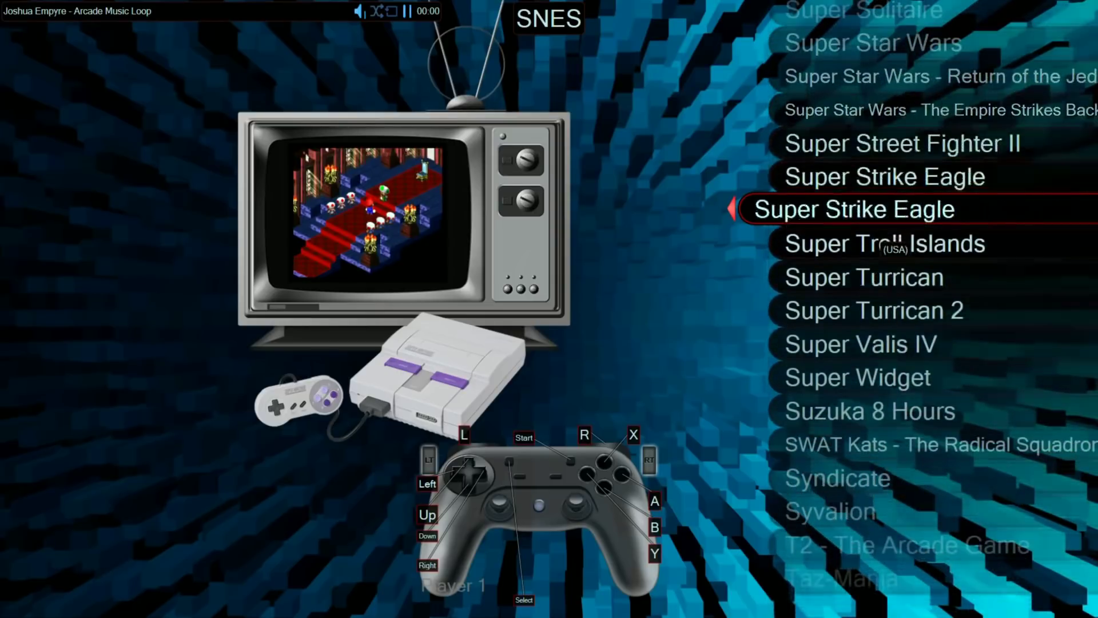
key("Up")
key("Up")
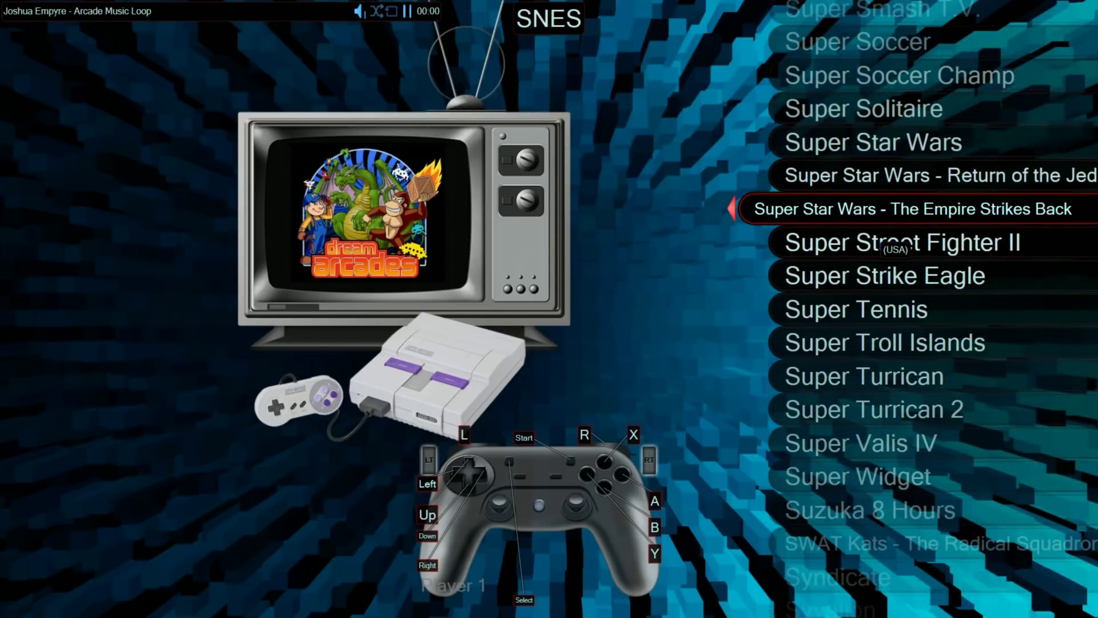
key("Down")
key("Down")
key("Down")
key("Down")
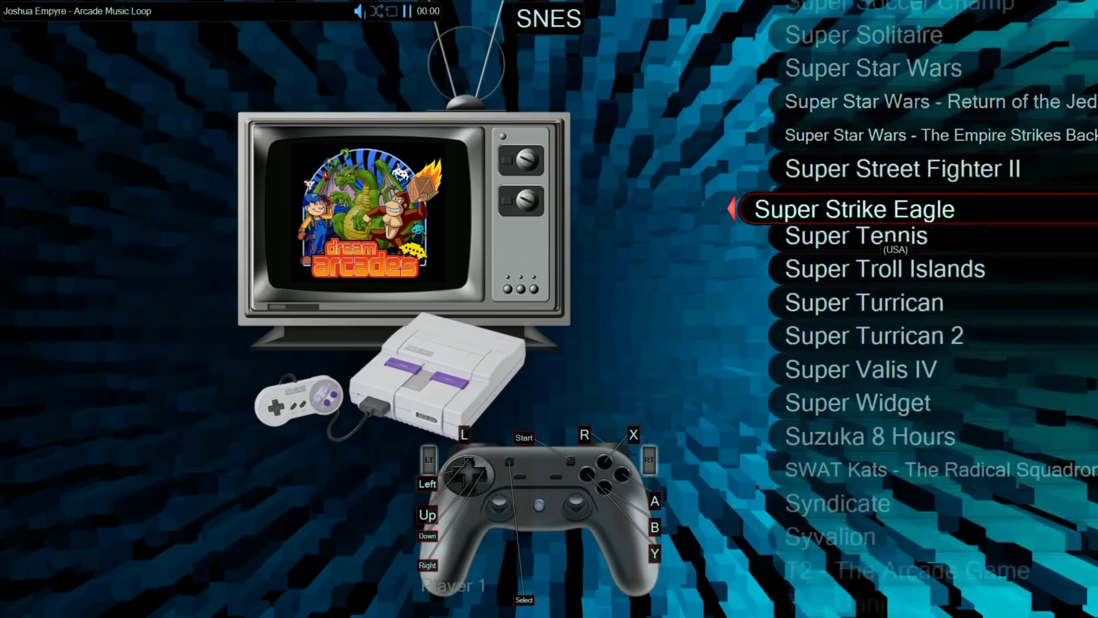
key("Down")
key("Down")
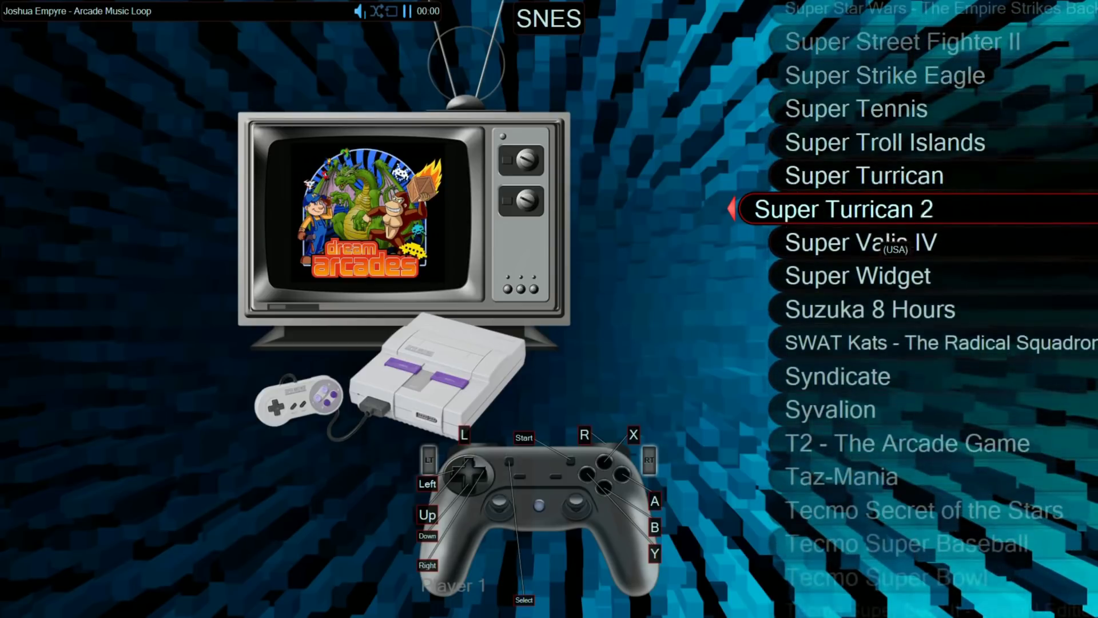
key("Down")
key("Down")
key("Down")
key("Down")
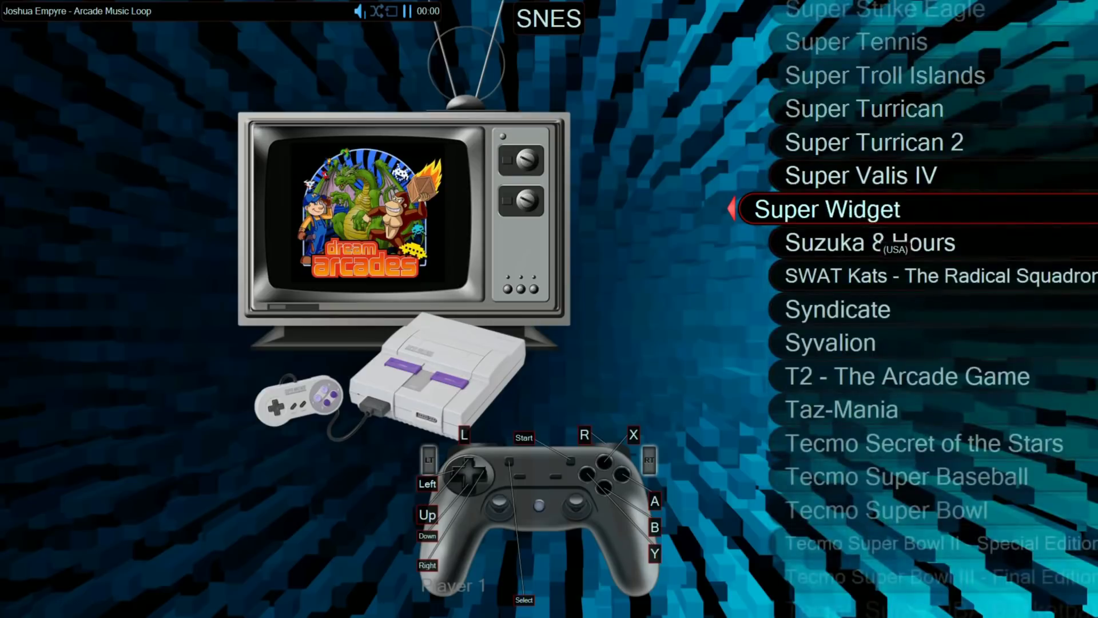
key("Down")
key("Down")
key("Down")
key("Down")
key("Down")
key("Down")
key("Down")
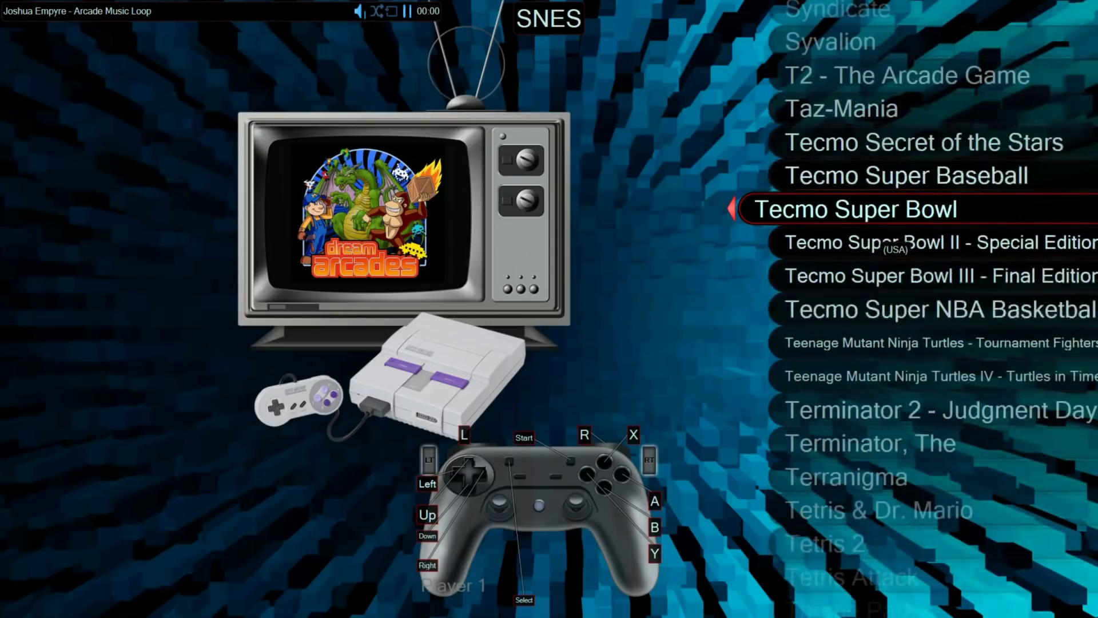
key("Up")
key("Up")
key("Up")
key("Up")
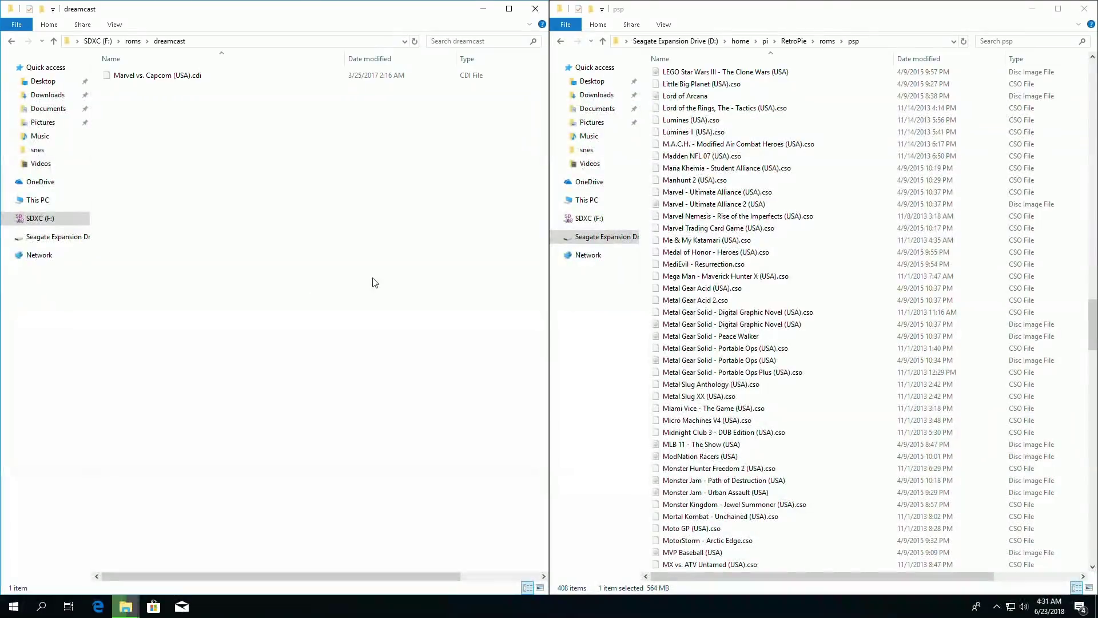
key("alt+Up")
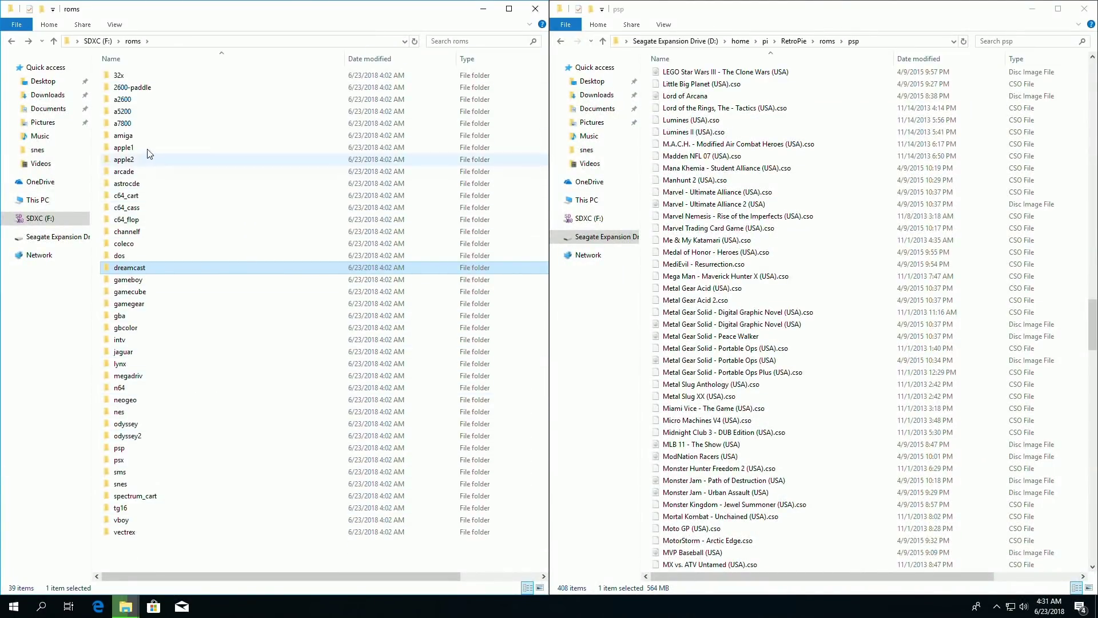
Show the SD card's empty psp folder and select Mortal Kombat - Unchained (USA).cso on the Seagate drive.
double_click(152, 448)
left_click(928, 518)
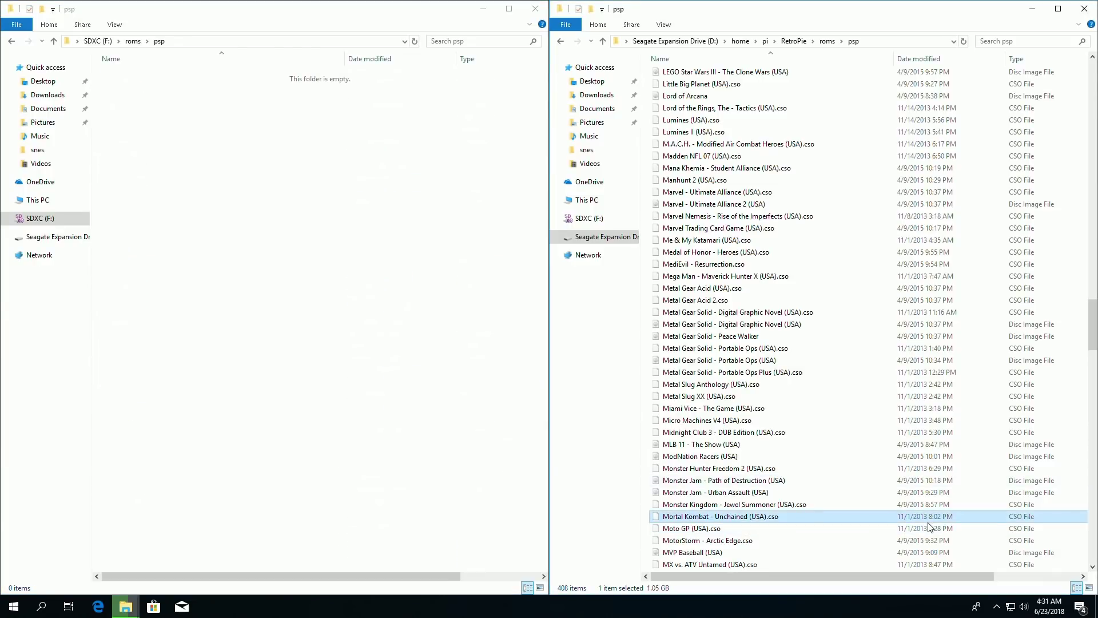
scroll(833, 557, "down", 2)
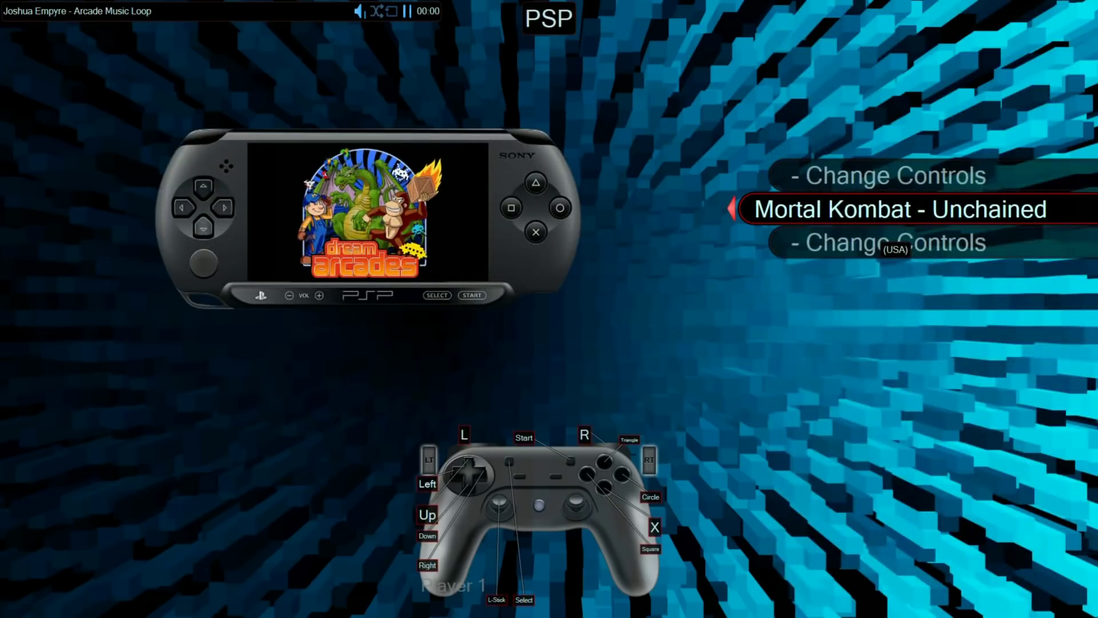
Launch the selected PSP game Mortal Kombat - Unchained to start a fight.
key("Return")
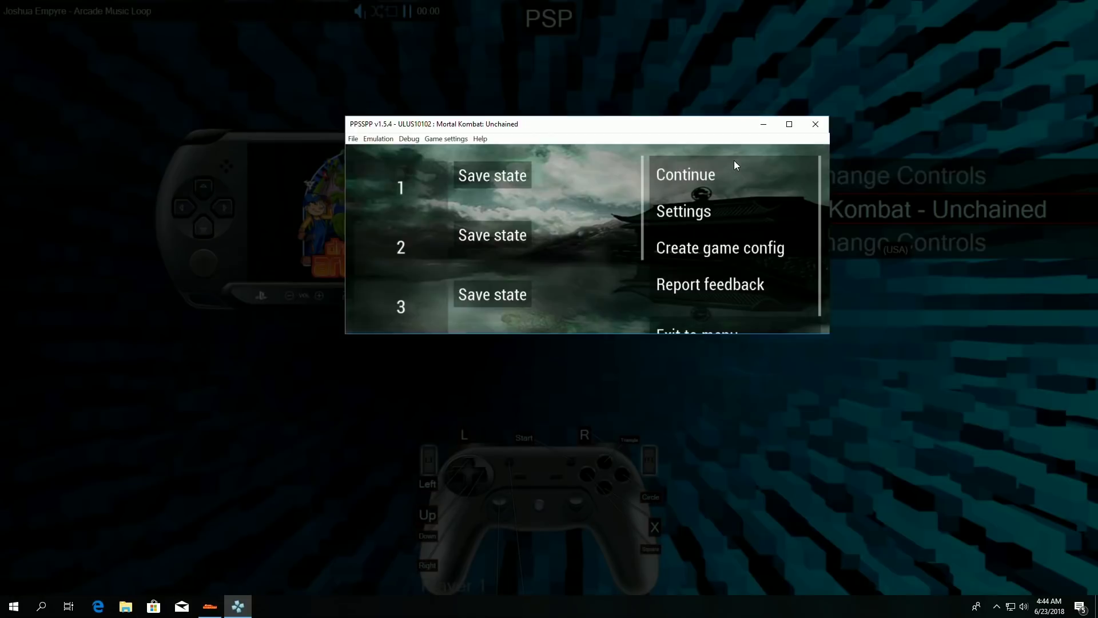
Resume Mortal Kombat: Unchained, maximize the PPSSPP window, then quit back to the Dream Arcades menu.
left_click(733, 164)
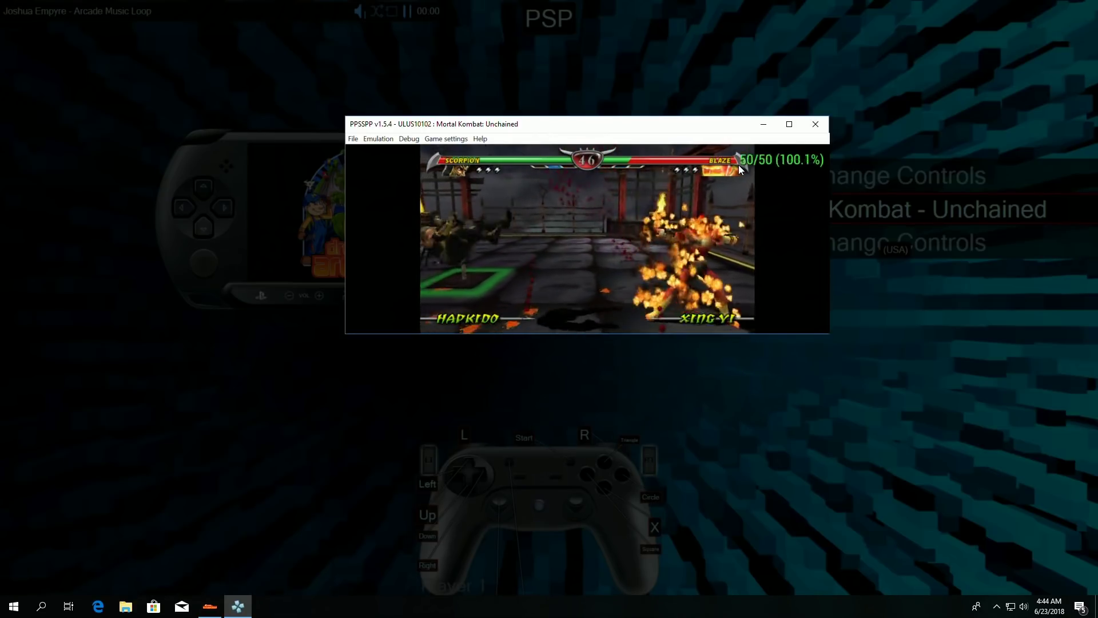
double_click(447, 127)
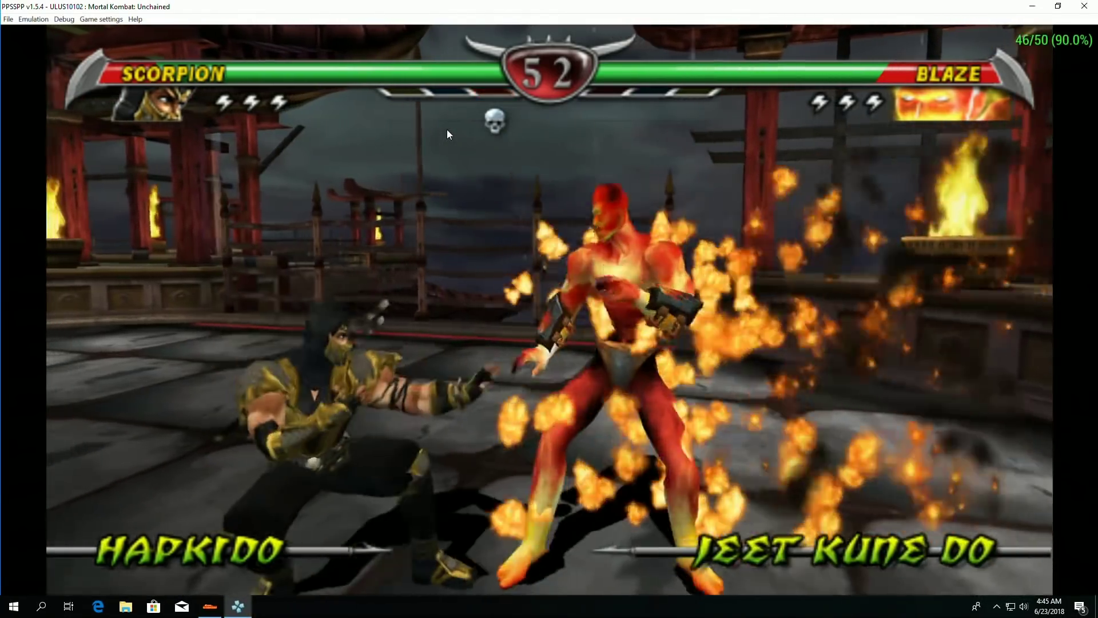
key("Escape")
key("Escape")
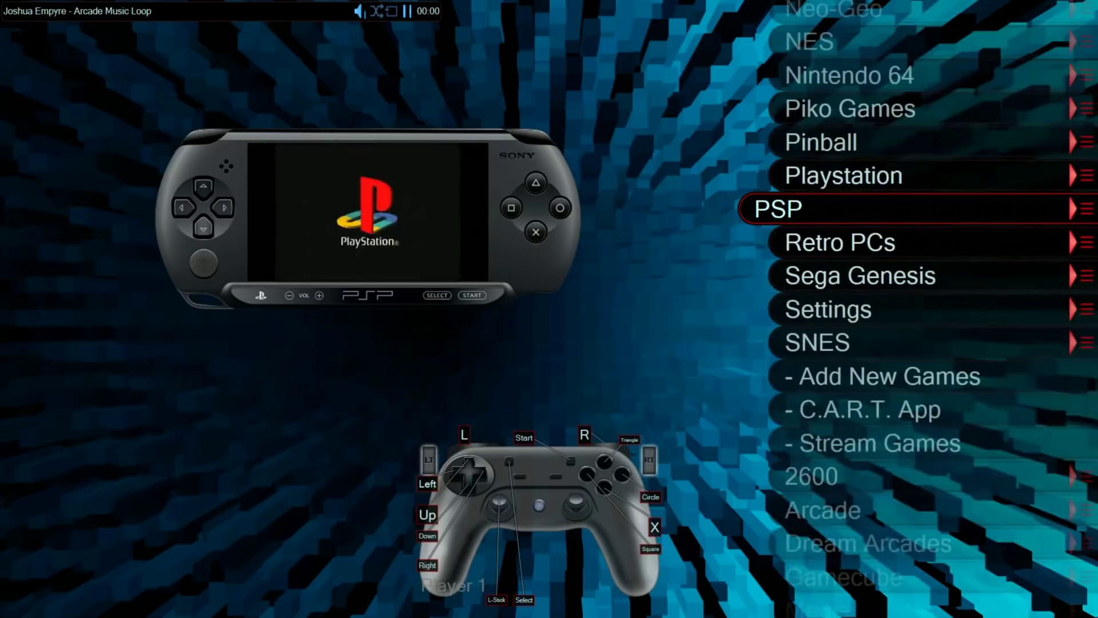